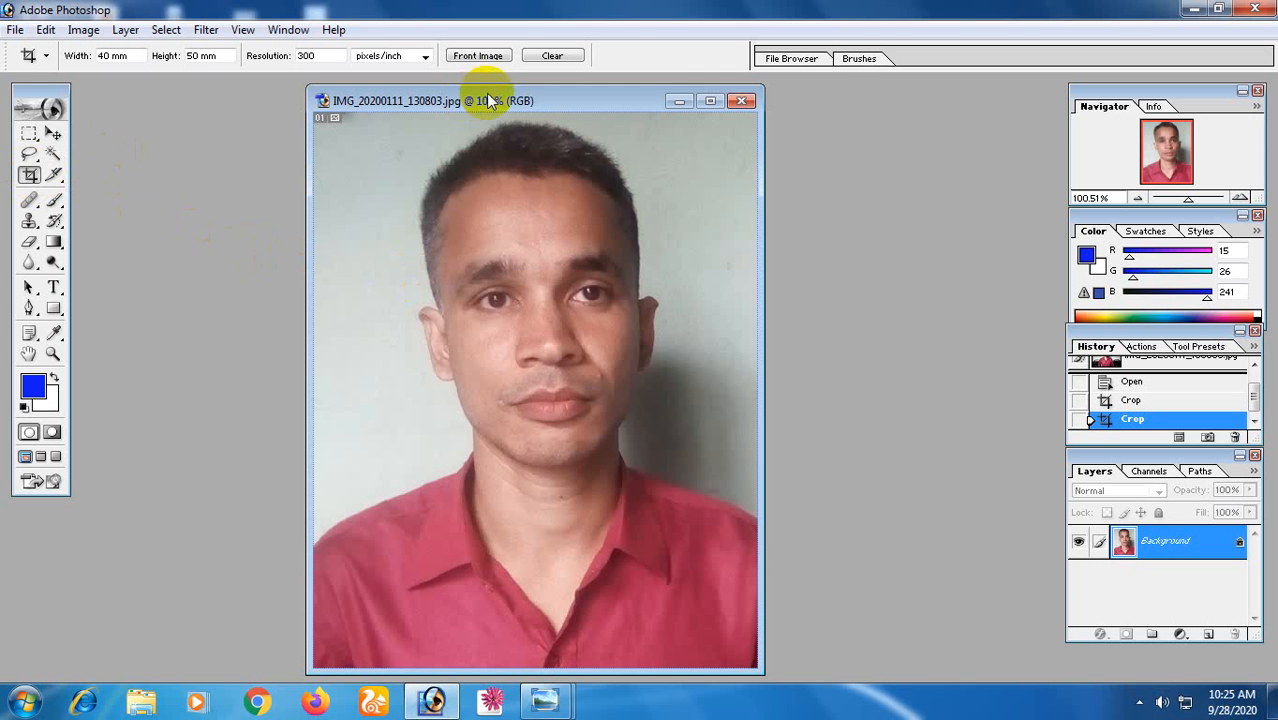
- Crop the whole portrait photo to 40 mm by 50 mm at 300 pixels/inch and move its window aside
right_click(577, 268)
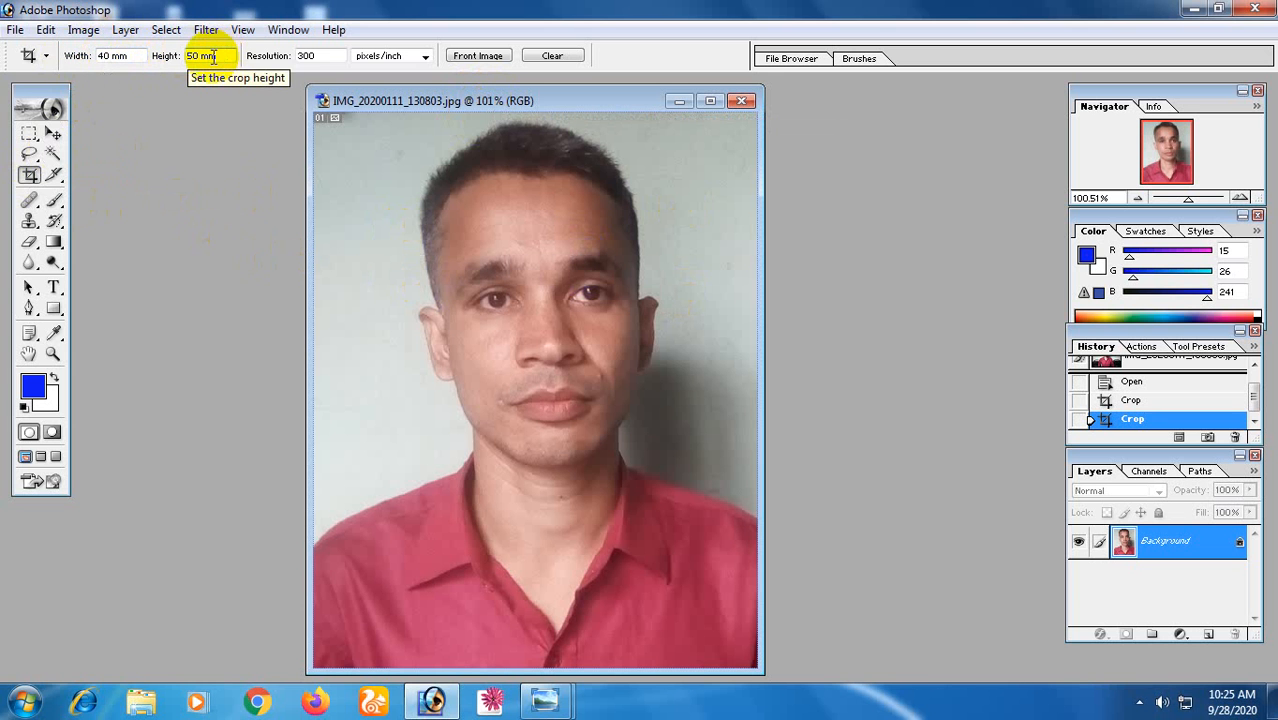
double_click(318, 55)
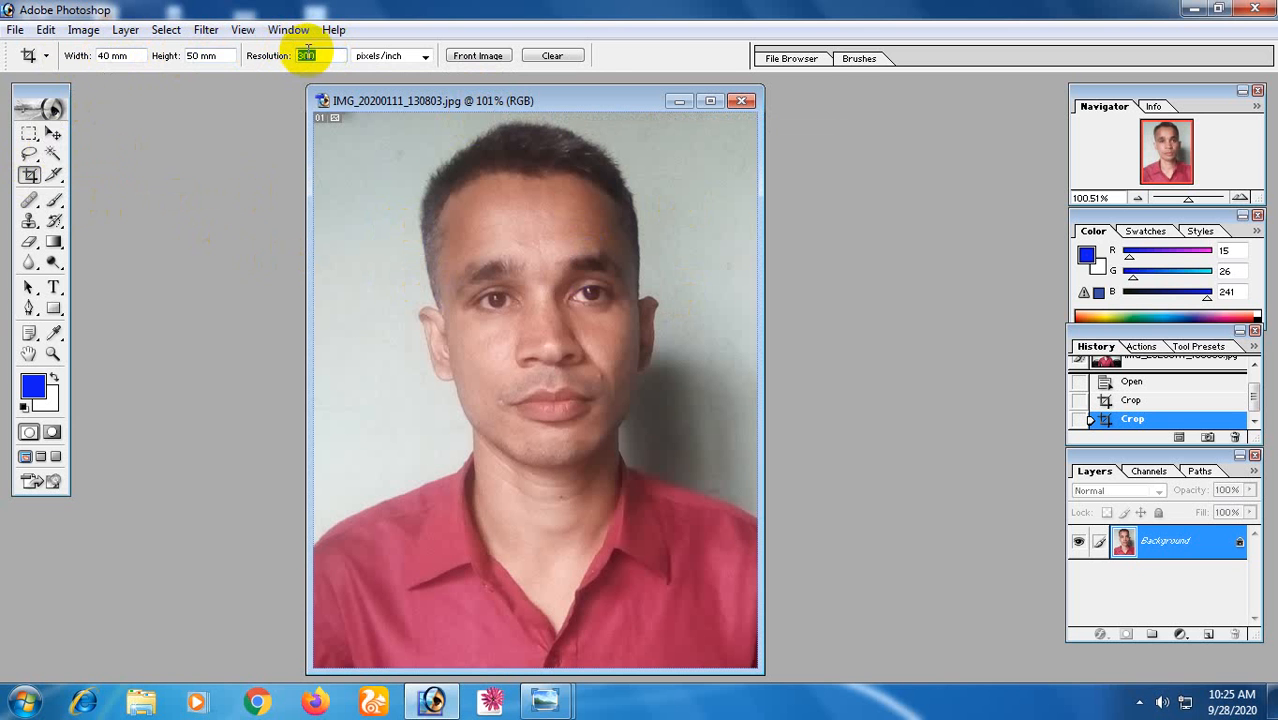
left_click(307, 55)
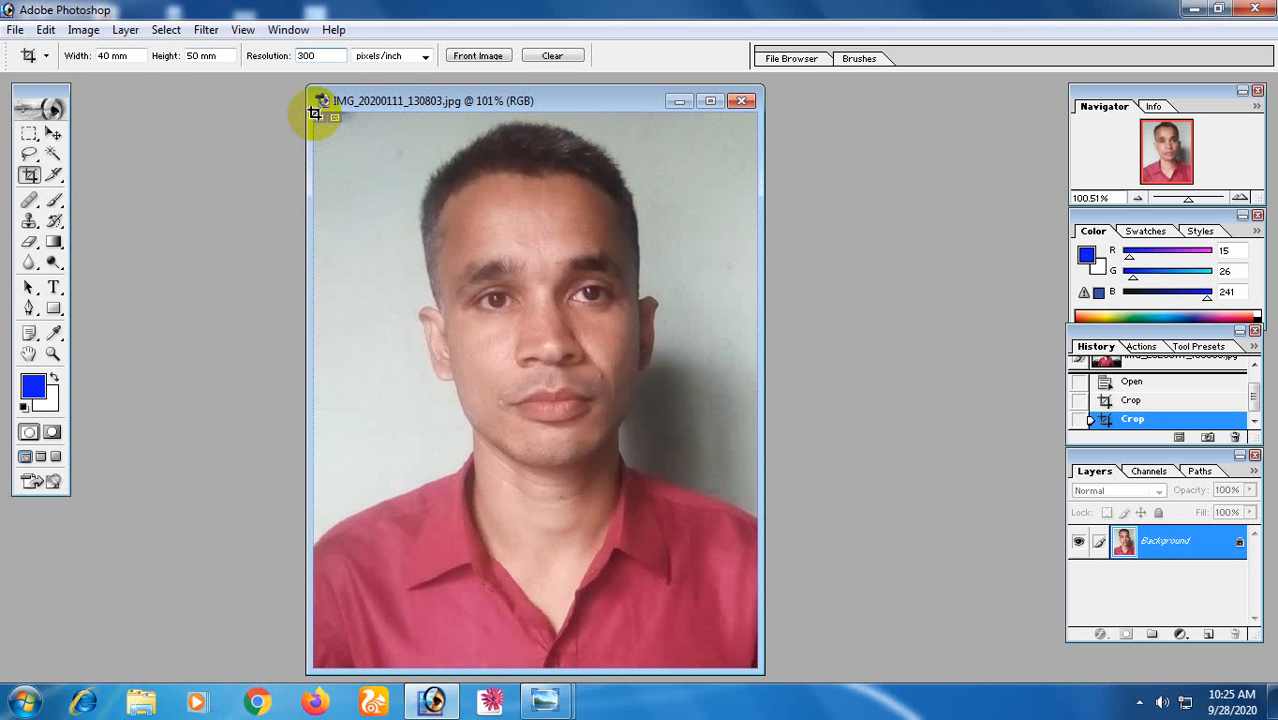
left_click_drag(315, 117, 757, 714)
key("Return")
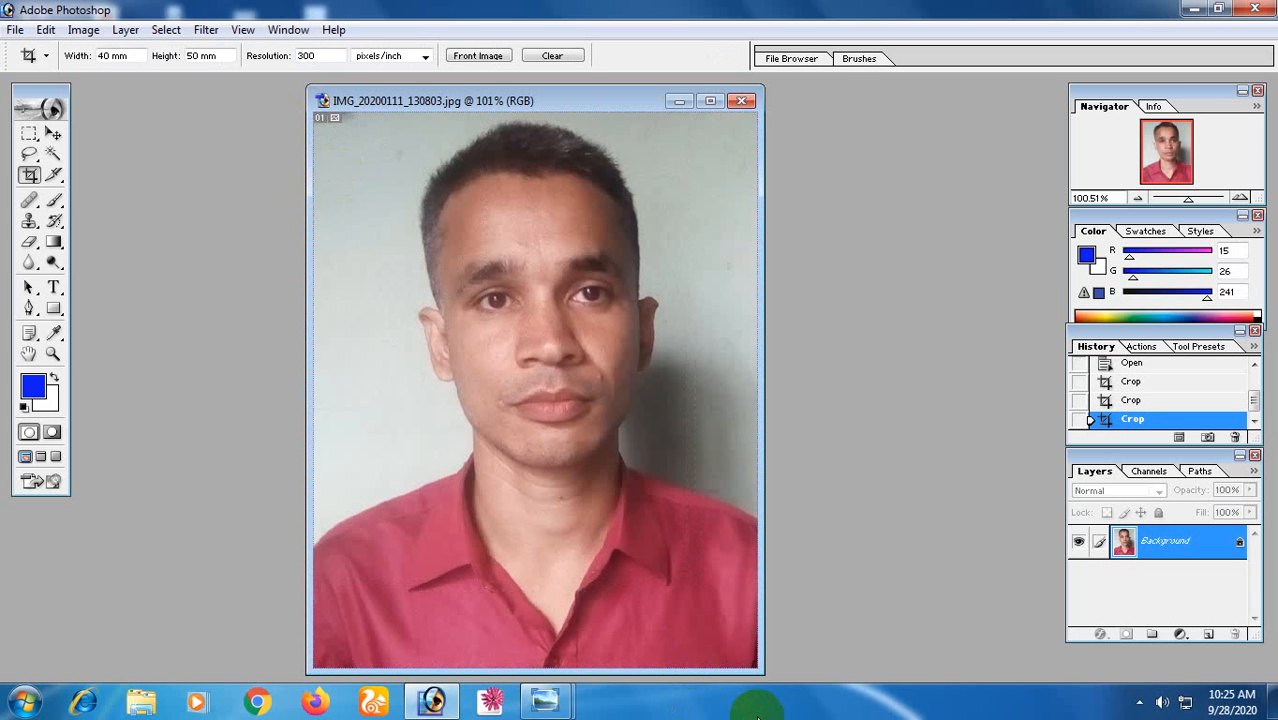
left_click_drag(568, 106, 808, 110)
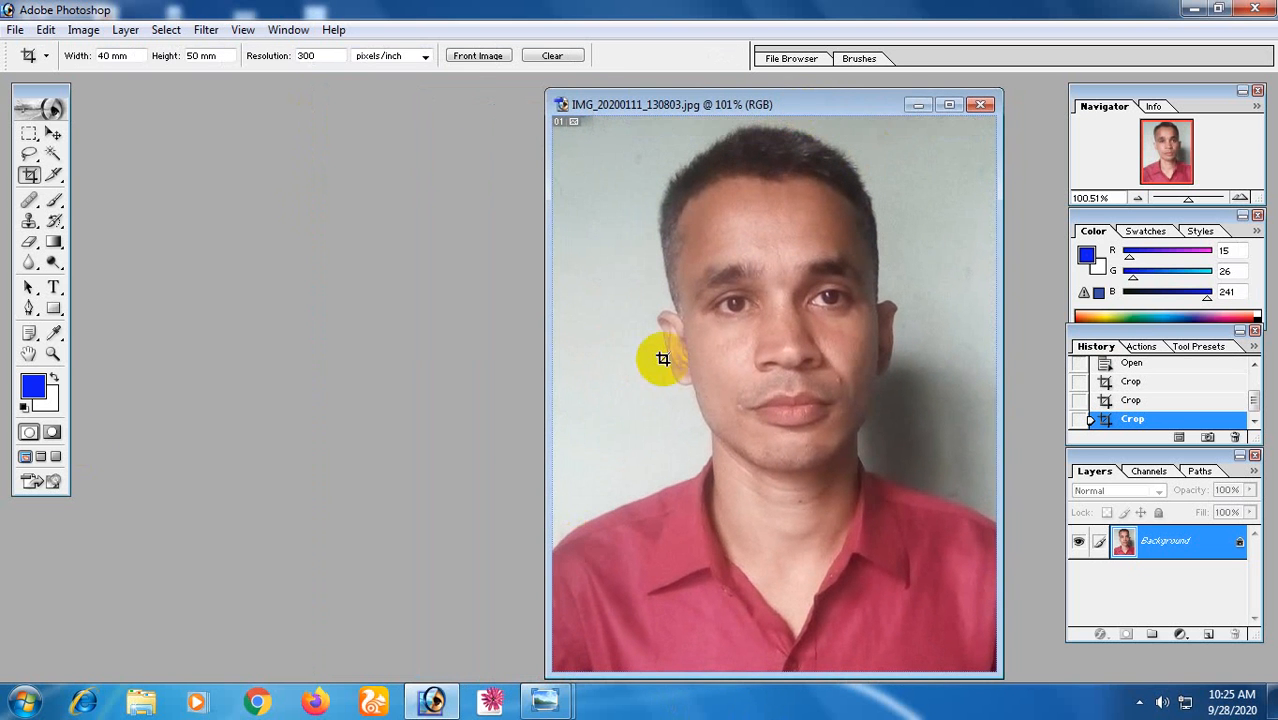
left_click(803, 365)
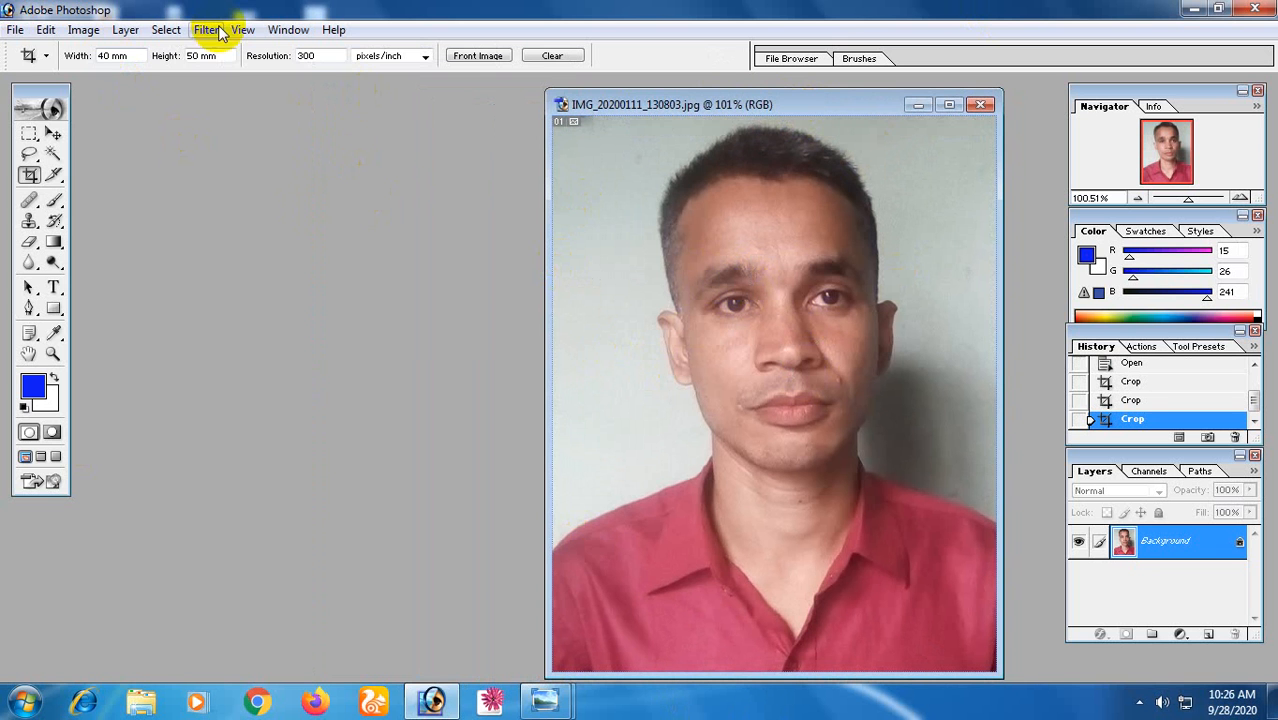
- Create a white RGB document with the A4 preset at 300 pixels/inch and place its window beside the photo
left_click(15, 30)
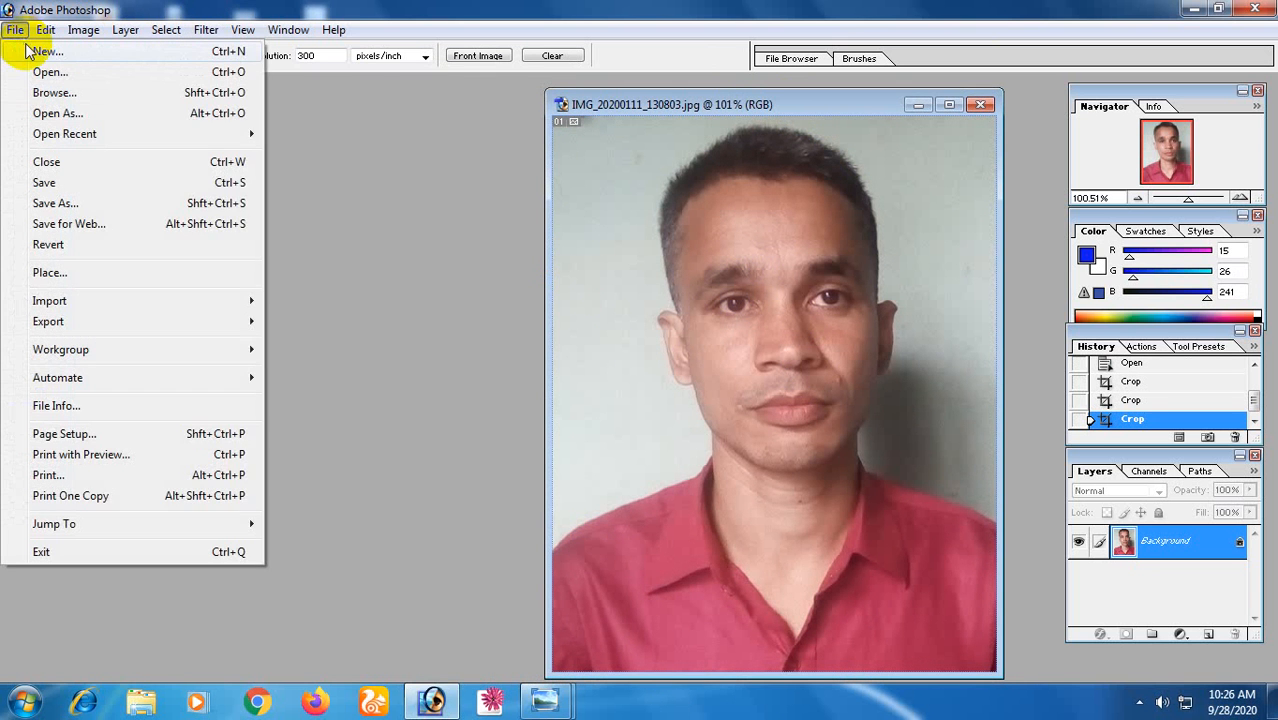
left_click(28, 52)
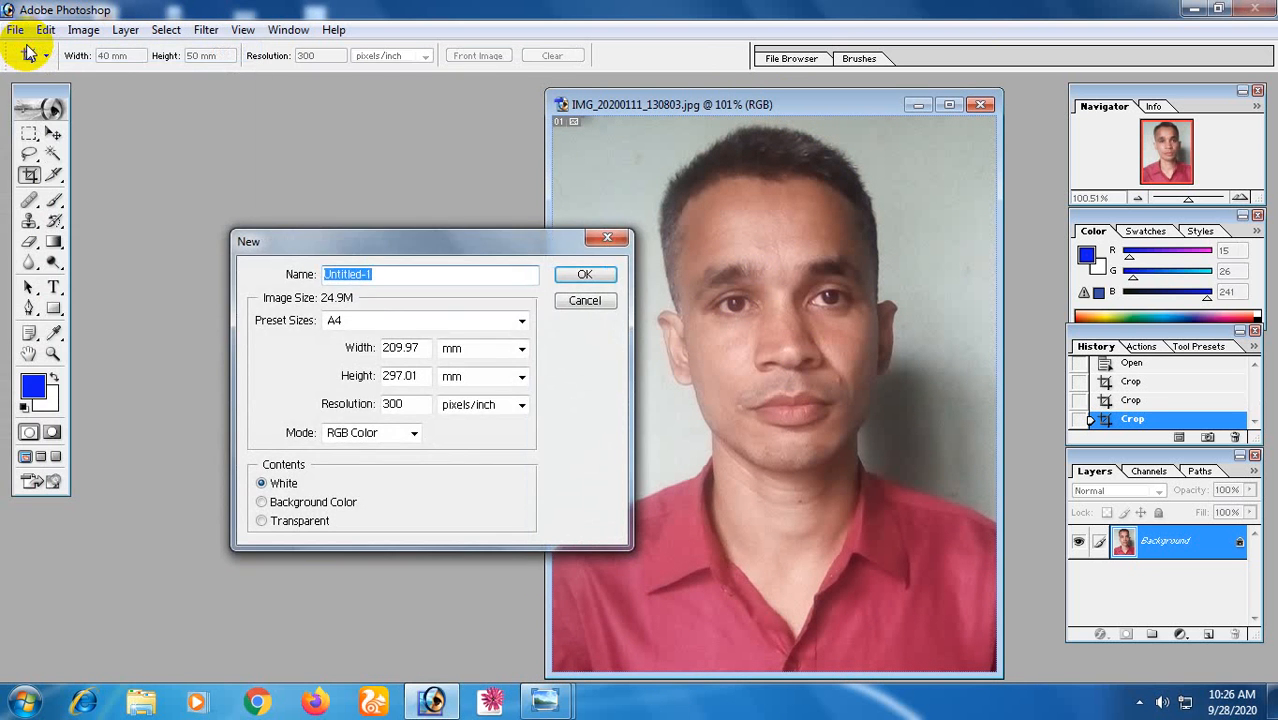
left_click_drag(340, 244, 306, 164)
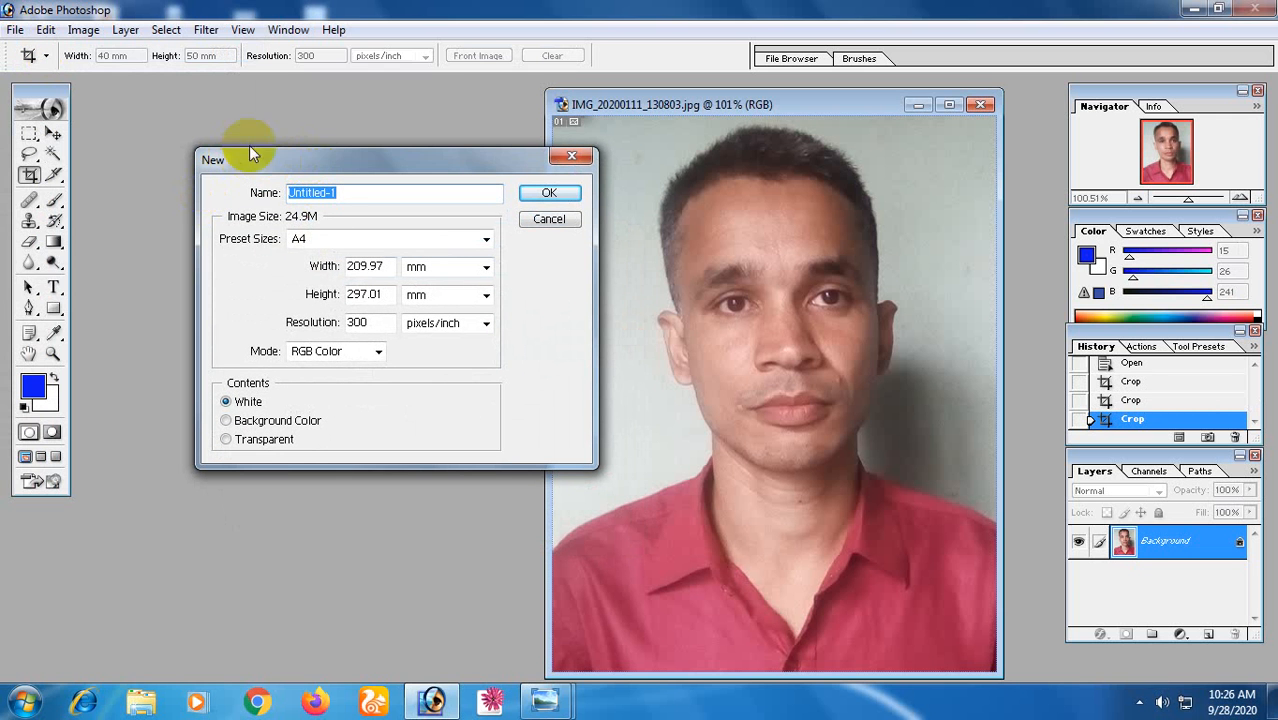
left_click(324, 244)
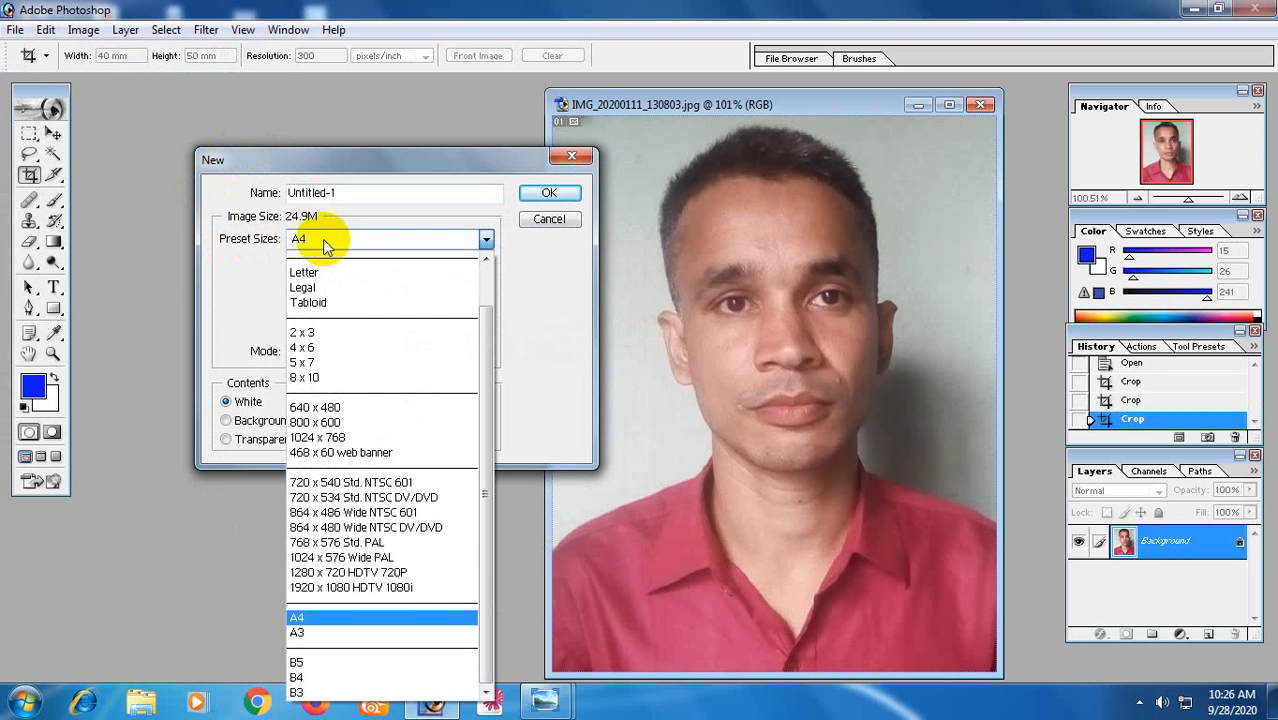
left_click(341, 621)
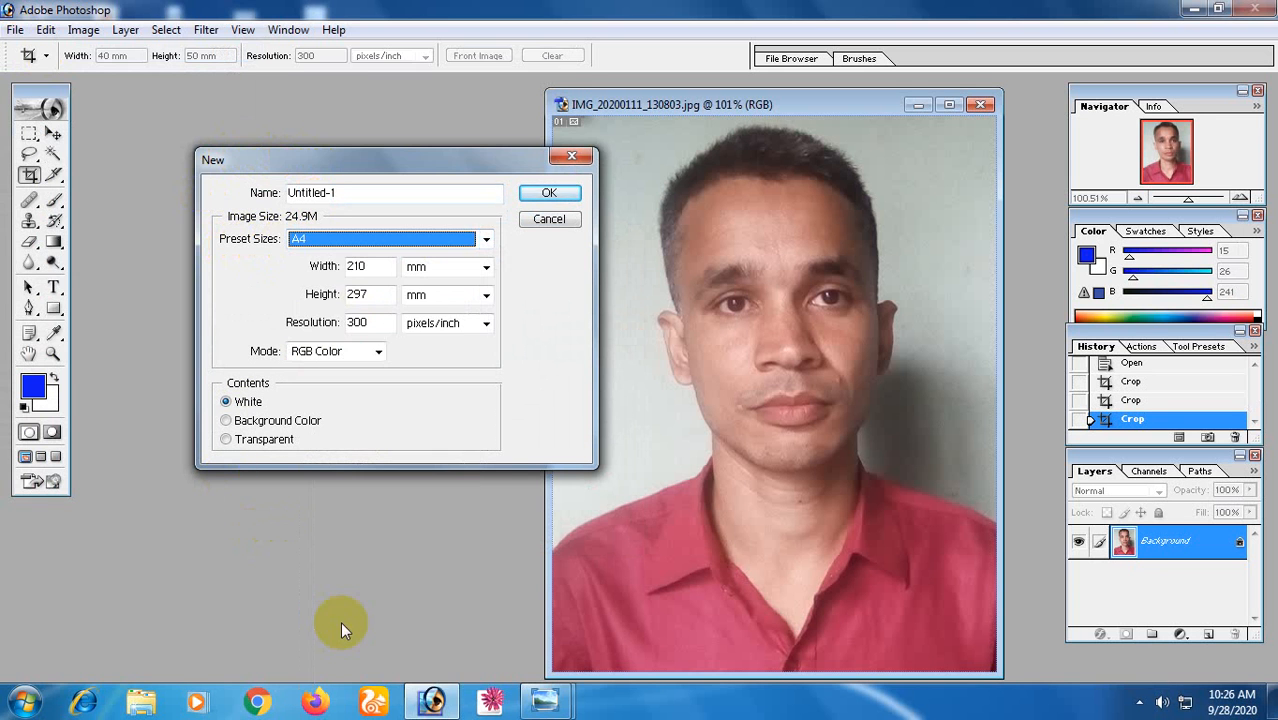
left_click(548, 196)
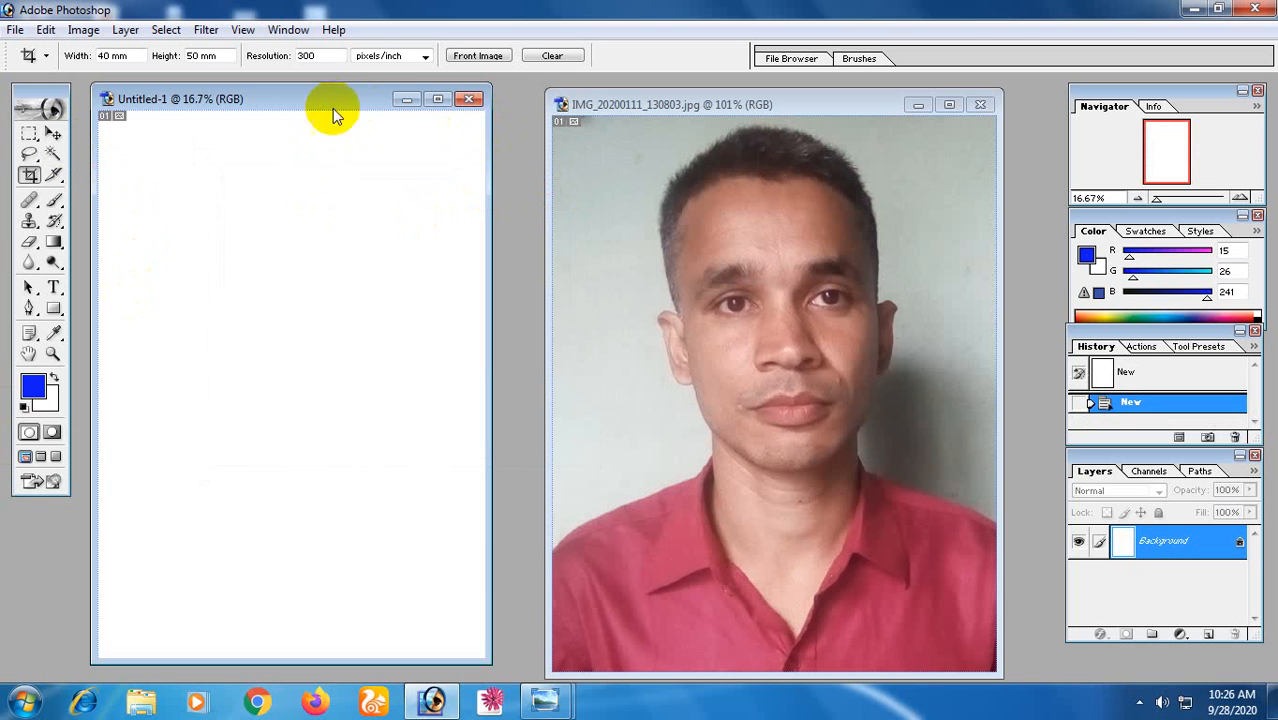
left_click_drag(320, 98, 354, 91)
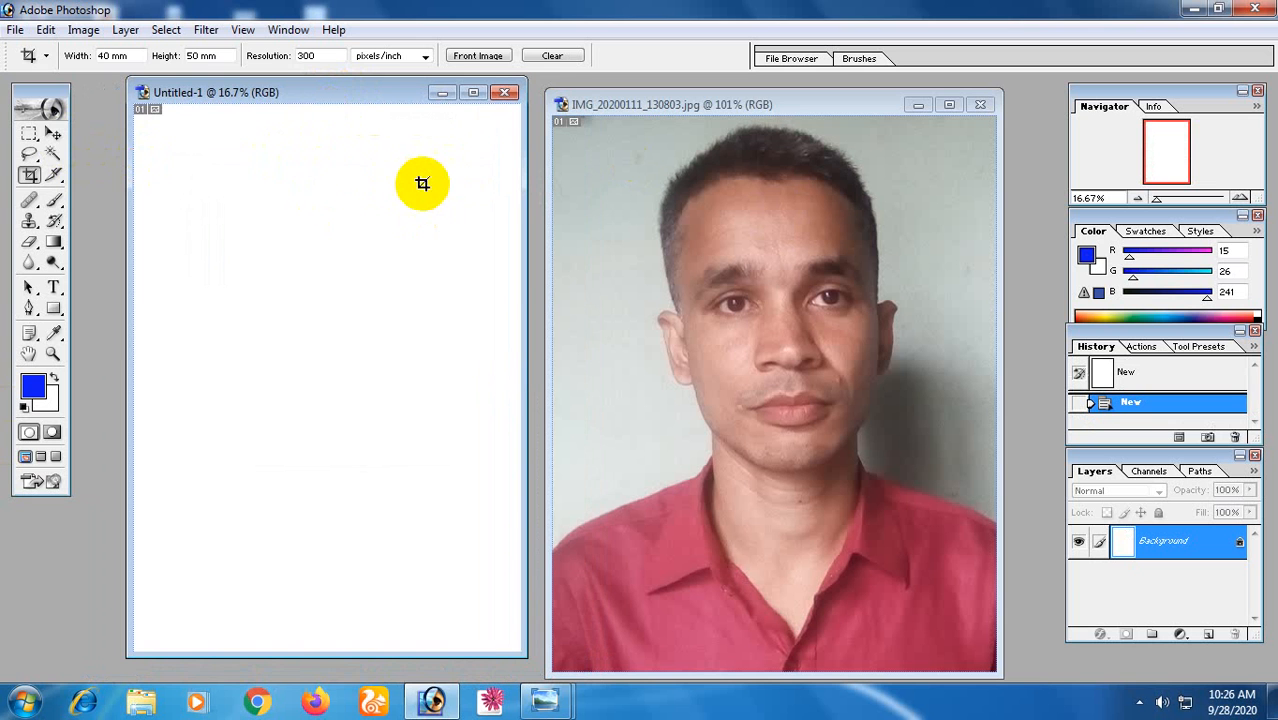
- Copy the cropped portrait into the blank A4 document and position it in the page's upper-left corner
left_click(53, 135)
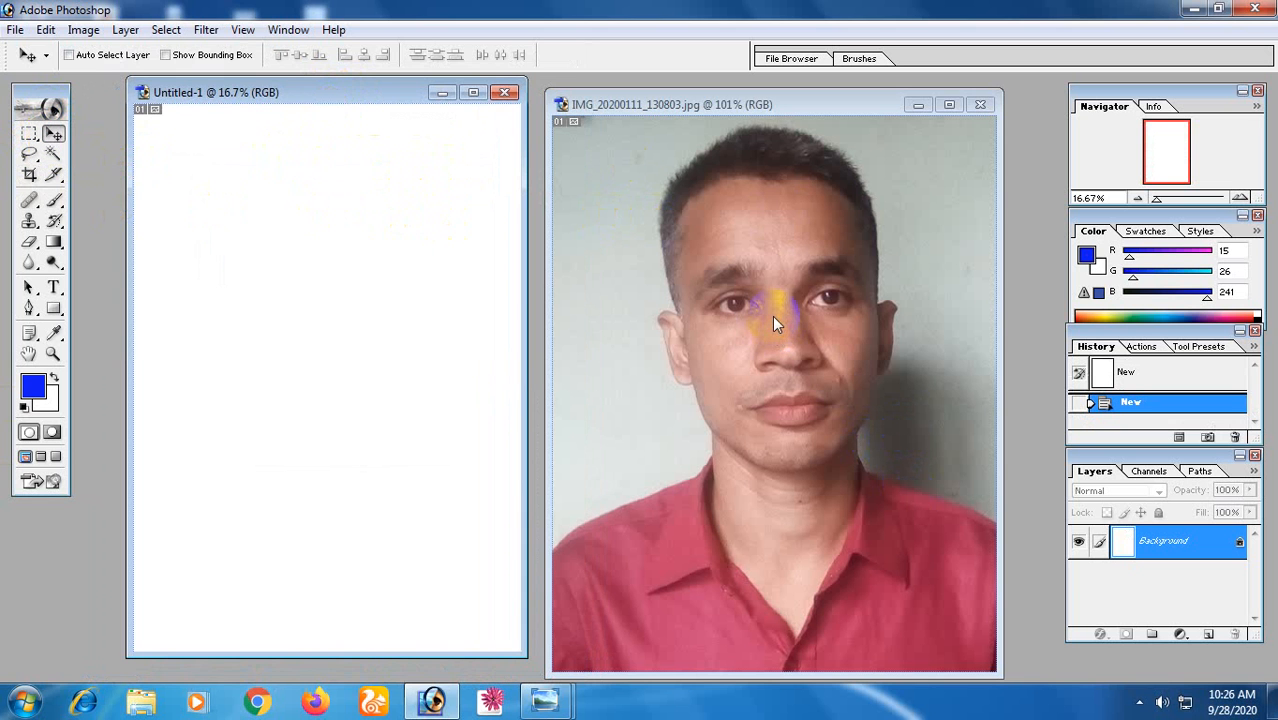
left_click_drag(772, 316, 180, 168)
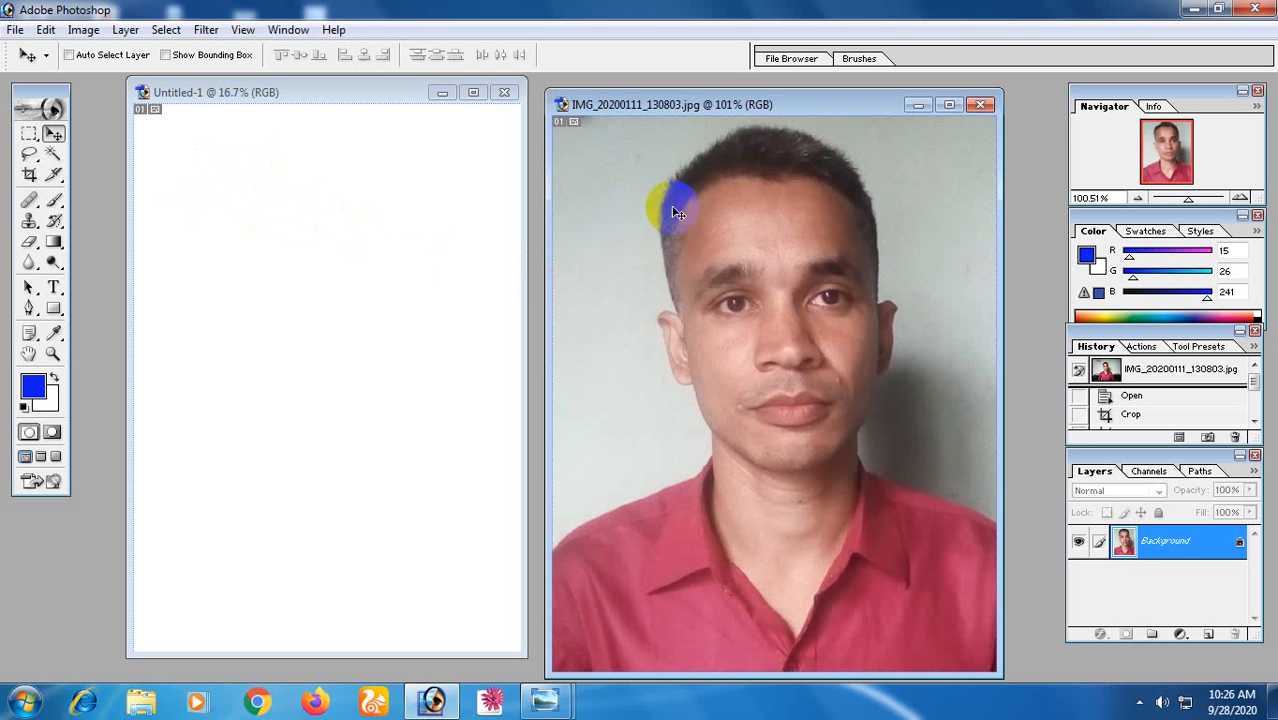
left_click_drag(739, 239, 390, 183)
left_click_drag(179, 169, 178, 140)
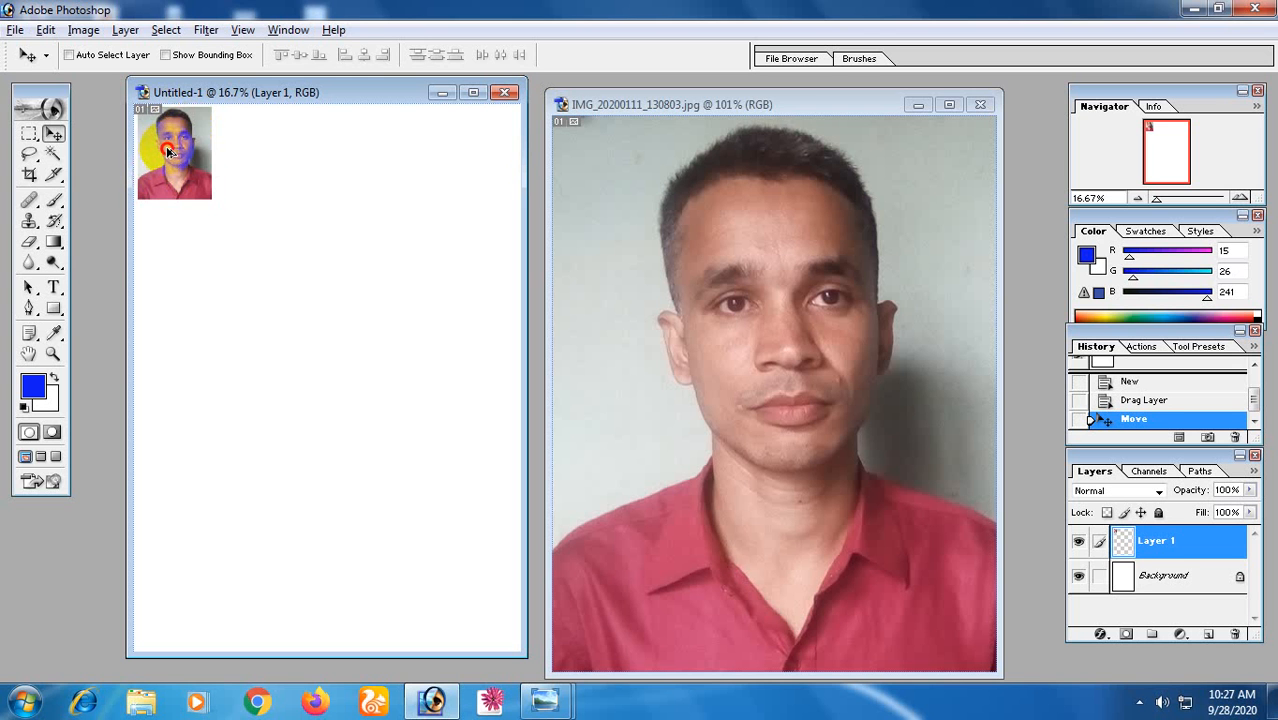
- Duplicate the portrait on the A4 page and align the copy just to the right of the first one
left_click_drag(167, 146, 251, 158)
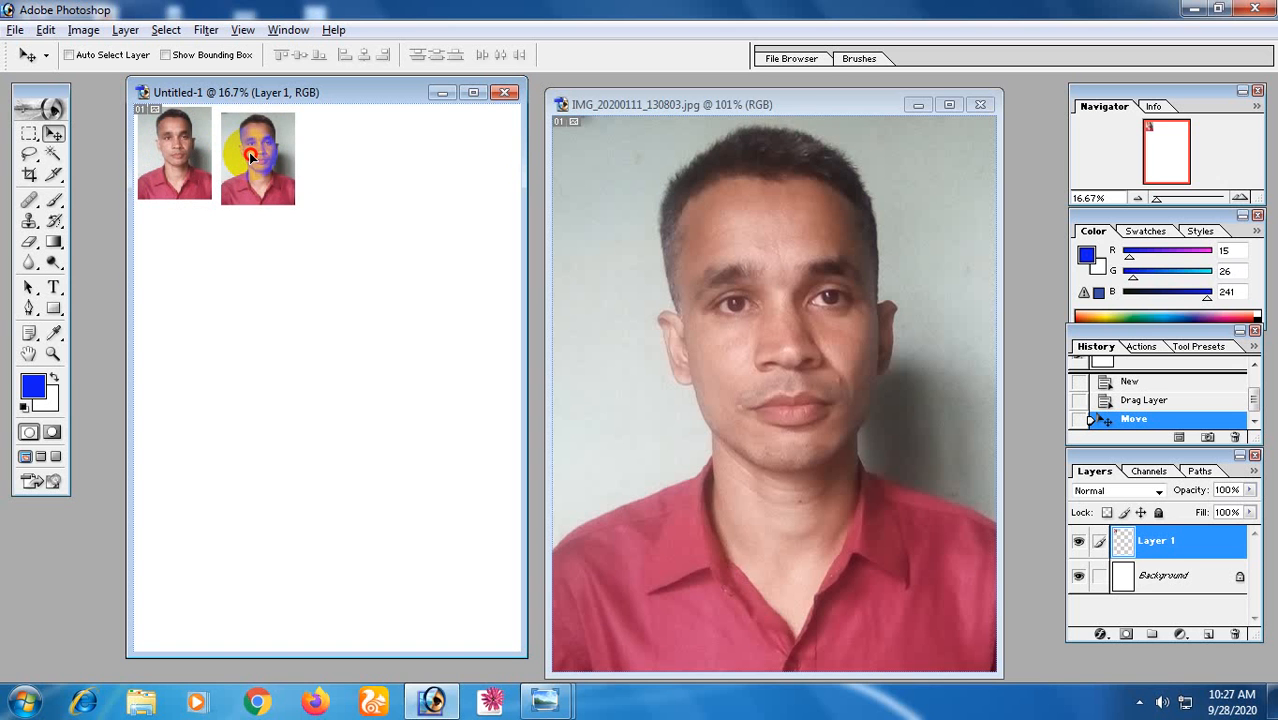
left_click_drag(251, 157, 250, 157)
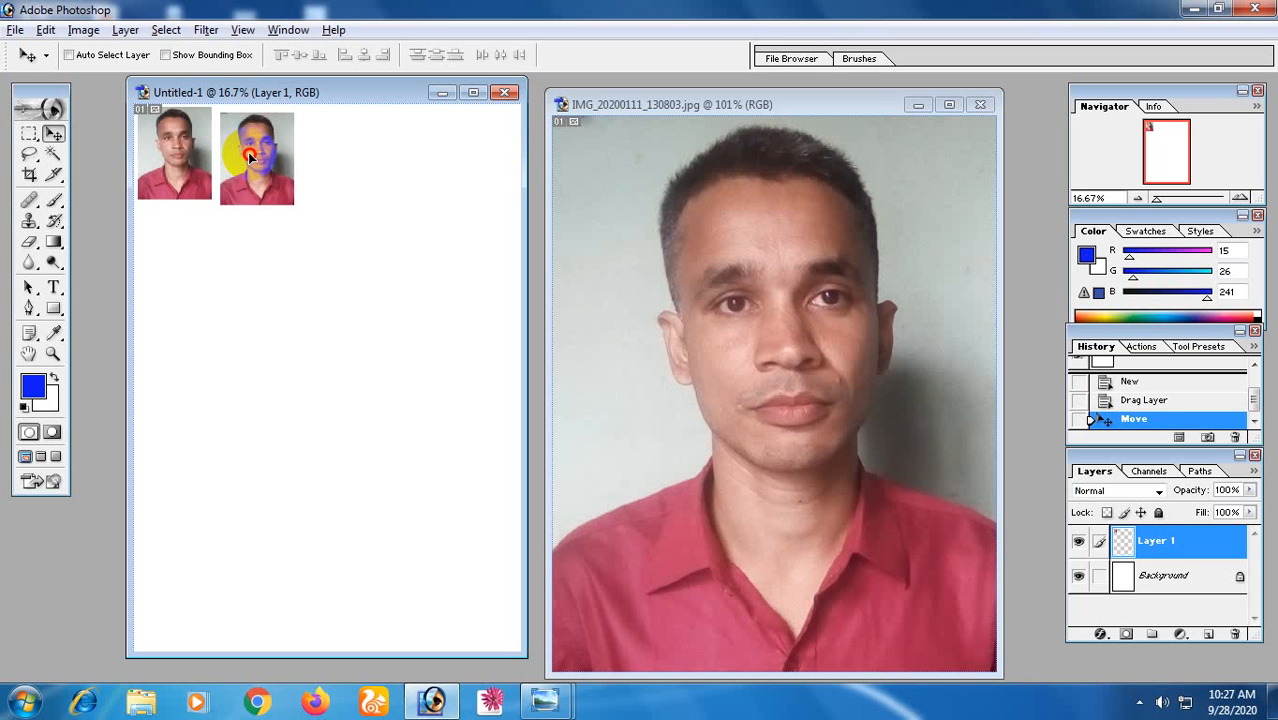
left_click_drag(250, 157, 245, 153)
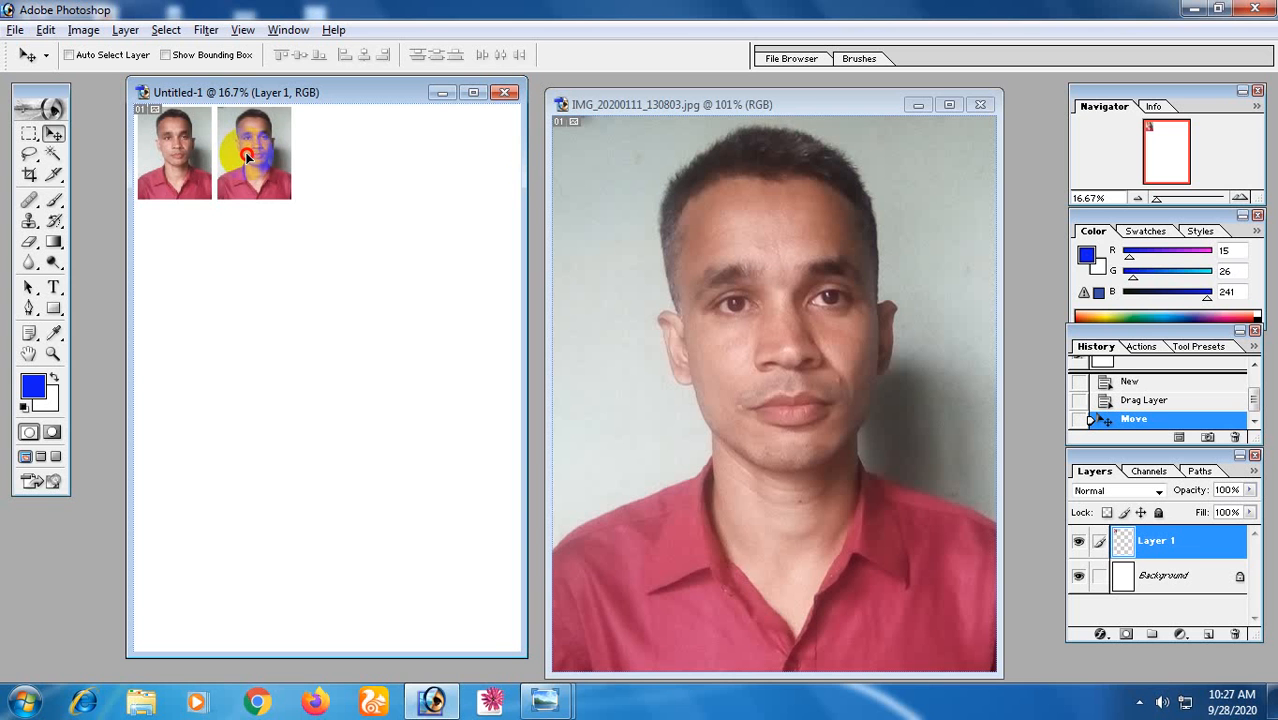
left_click_drag(246, 153, 246, 153)
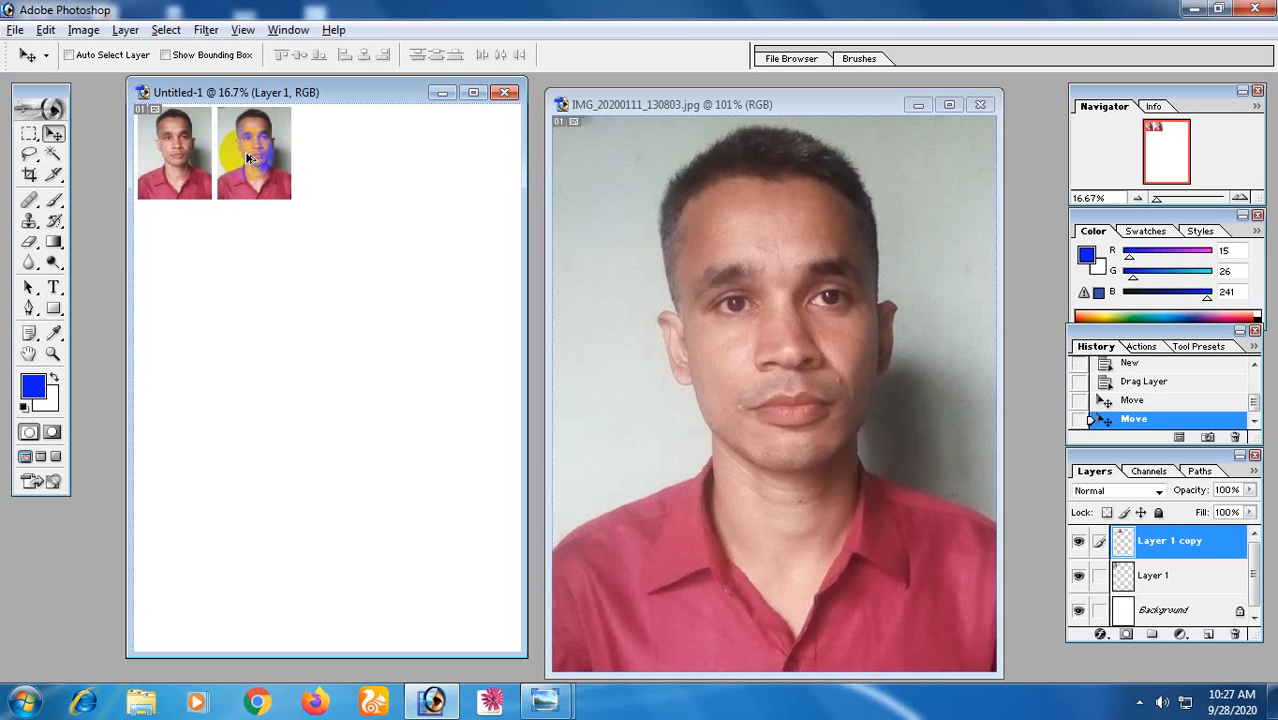
- Add a third and a fourth portrait copy to the top row, evenly spaced and level with the others
left_click(248, 157)
left_click_drag(248, 157, 432, 167)
key("ctrl+z")
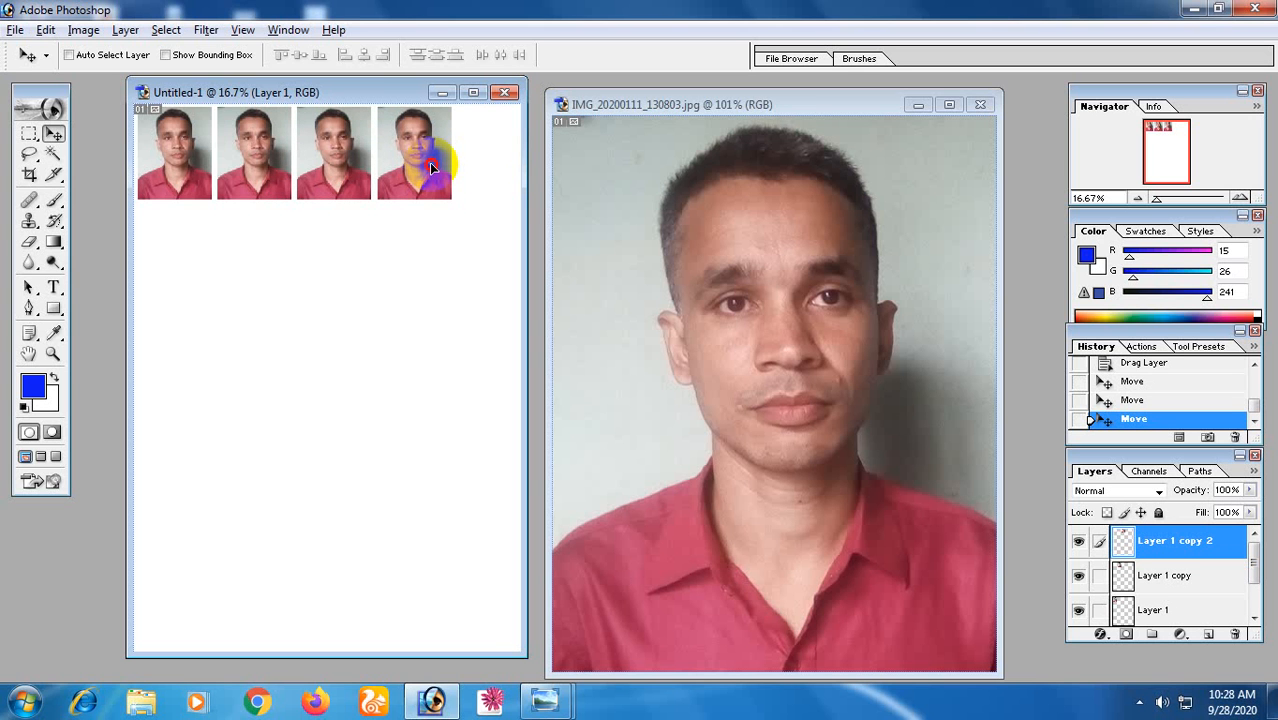
left_click_drag(432, 167, 432, 171)
key("ctrl+z")
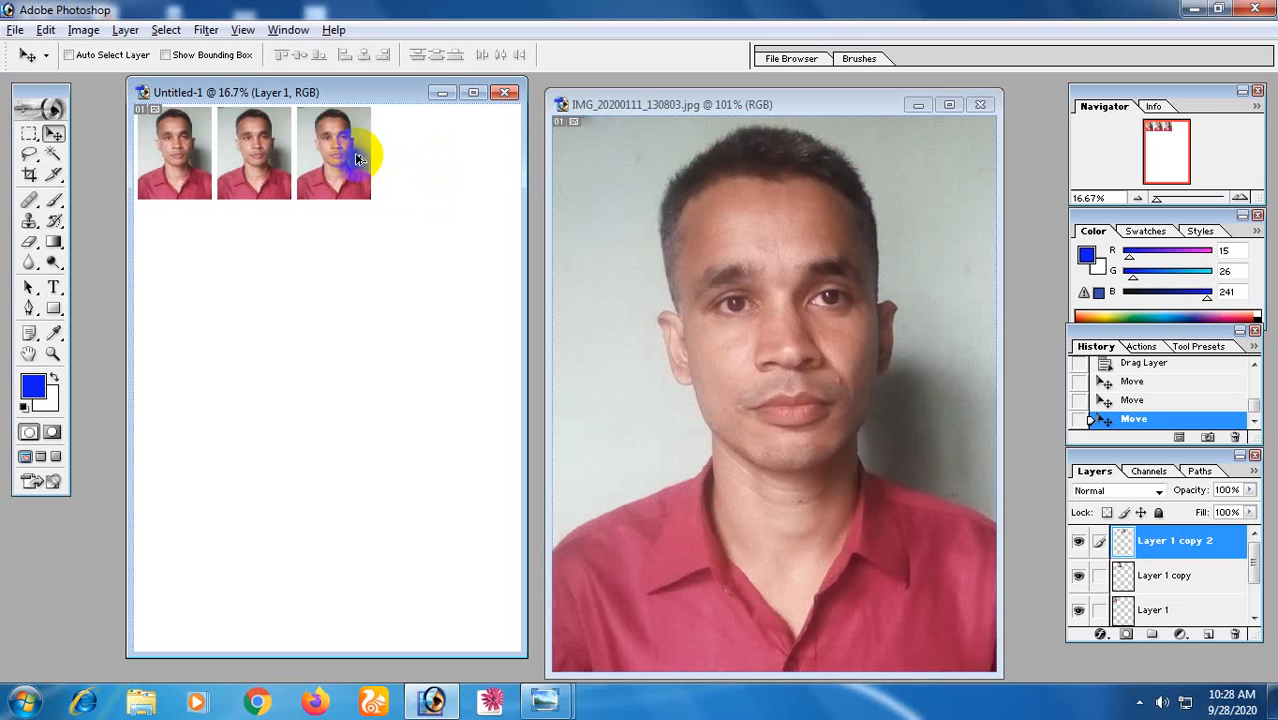
left_click_drag(338, 150, 430, 163)
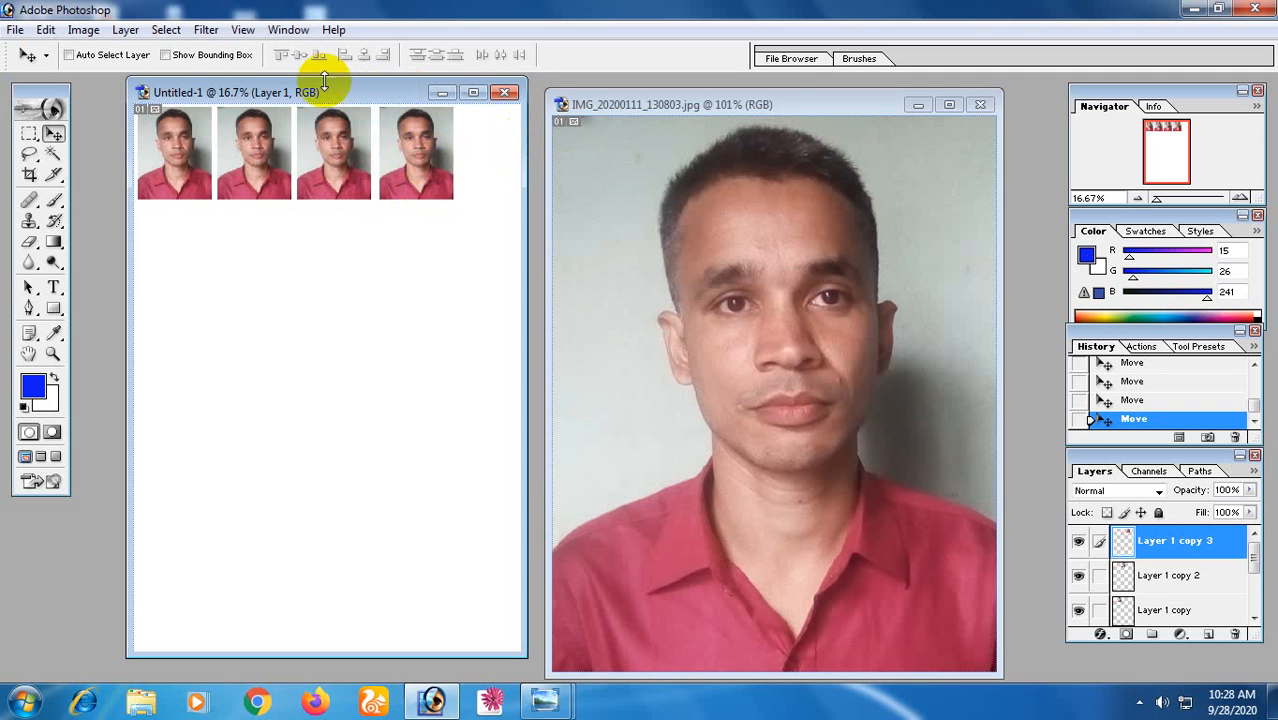
- Start printing the A4 photo sheet, proceed despite the clipping, and select the EPSON L130 Series printer
left_click_drag(333, 94, 610, 113)
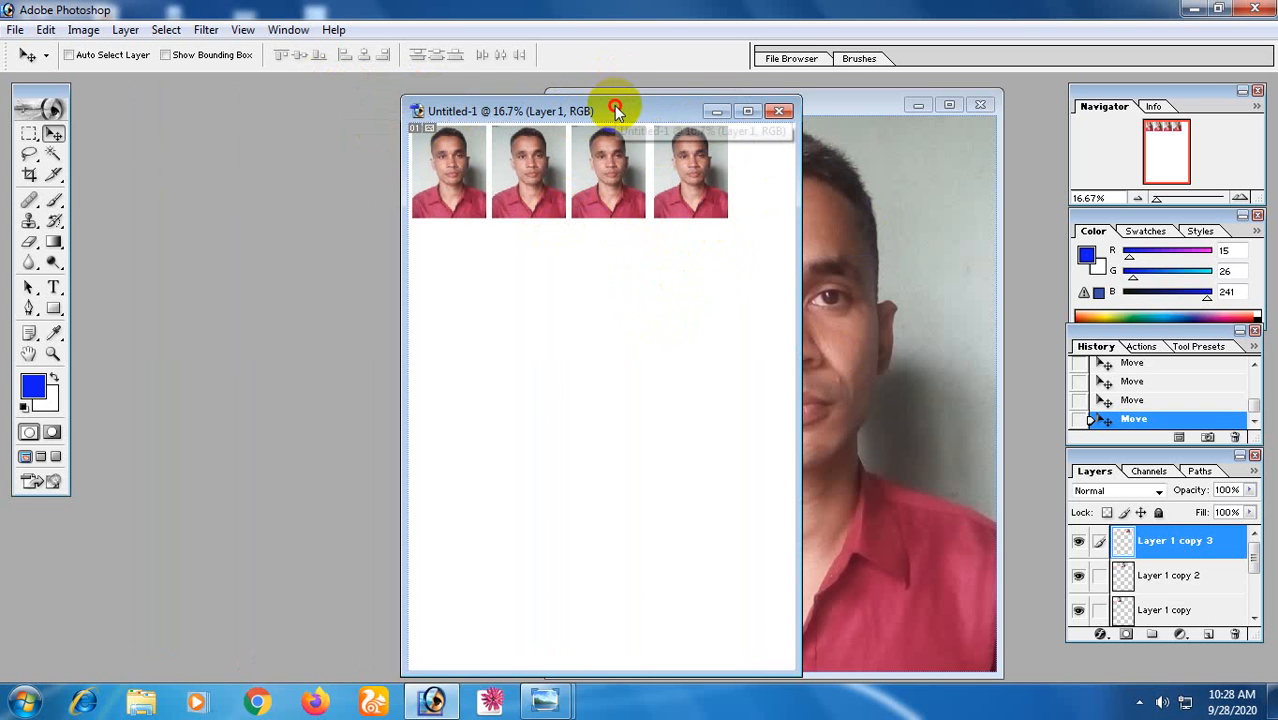
left_click_drag(619, 110, 558, 97)
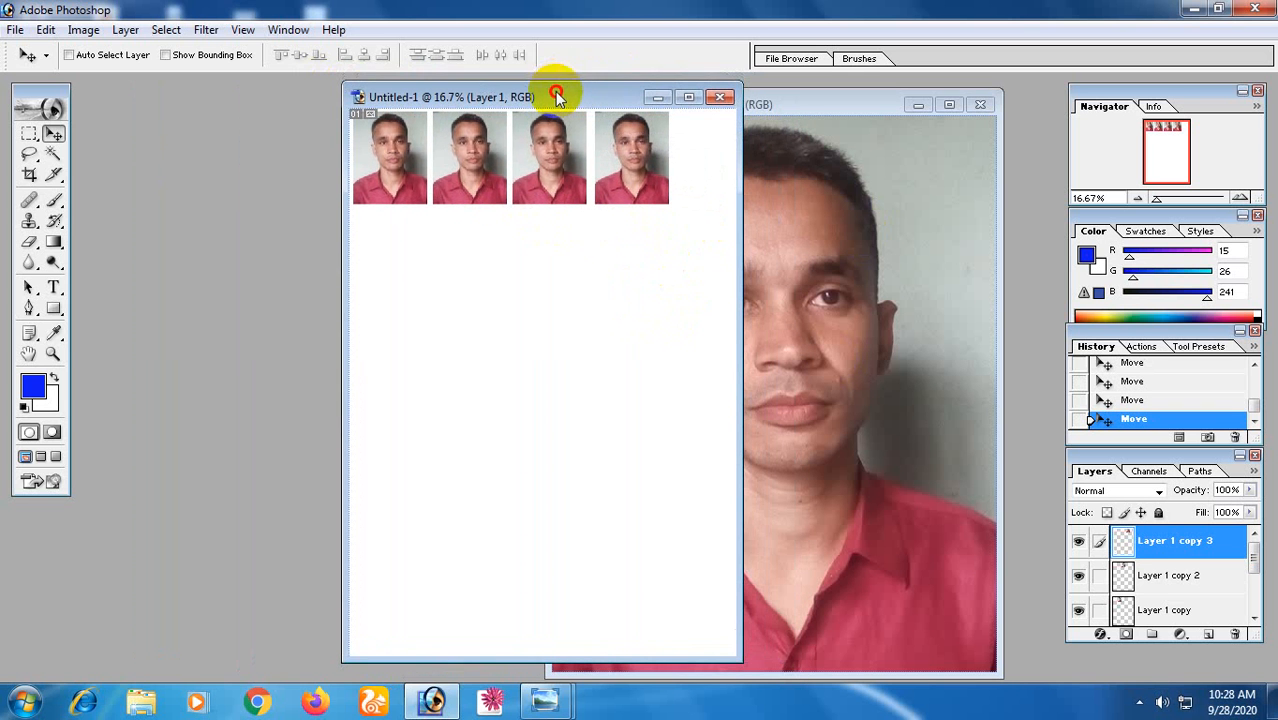
left_click(15, 30)
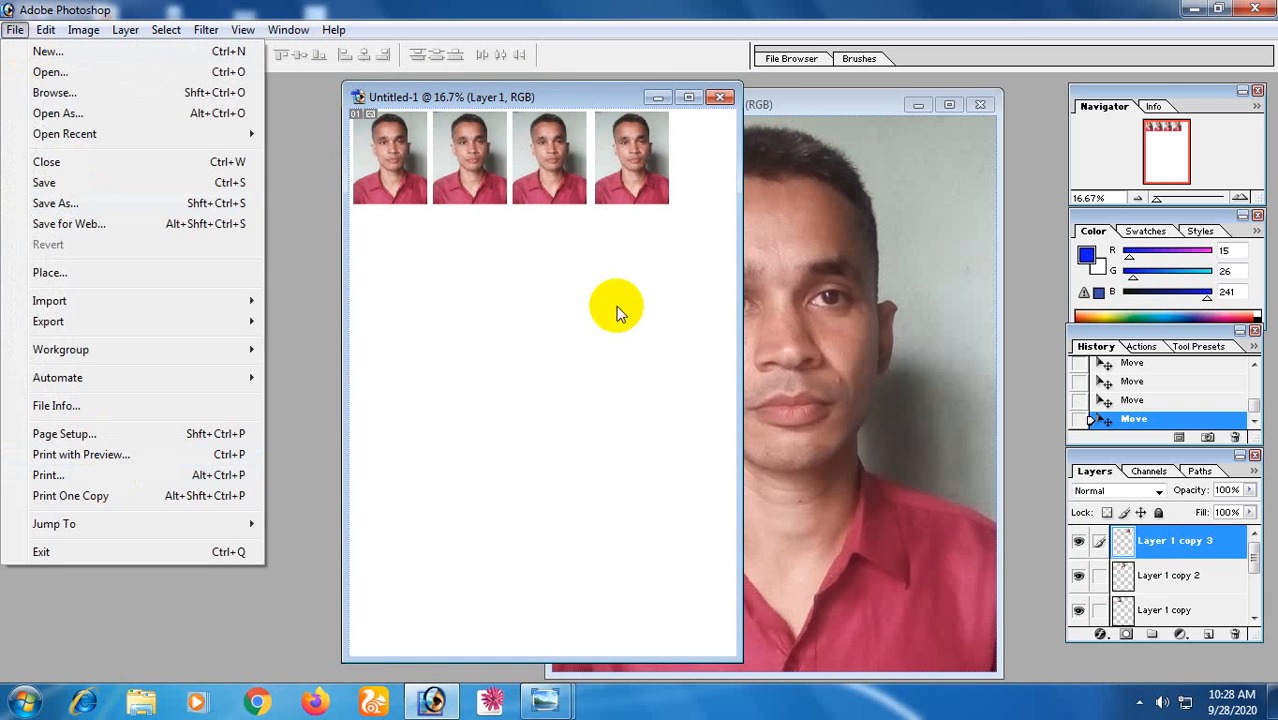
left_click(502, 327)
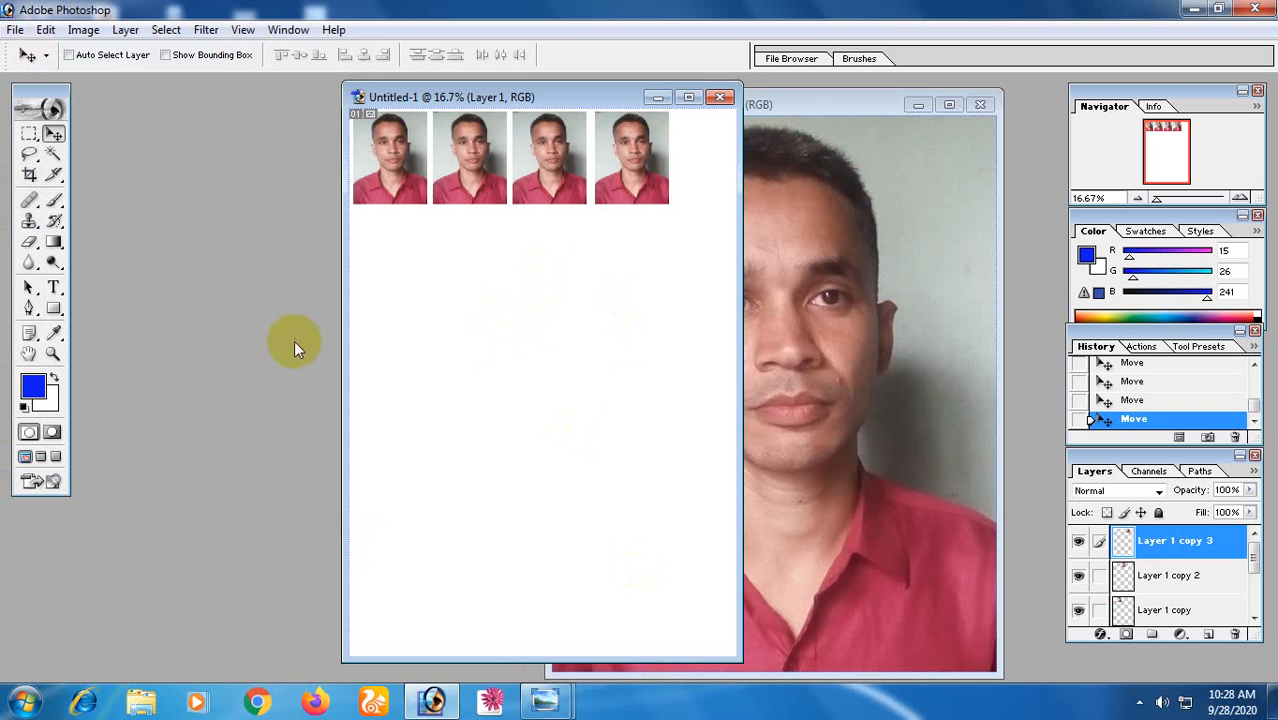
left_click(15, 29)
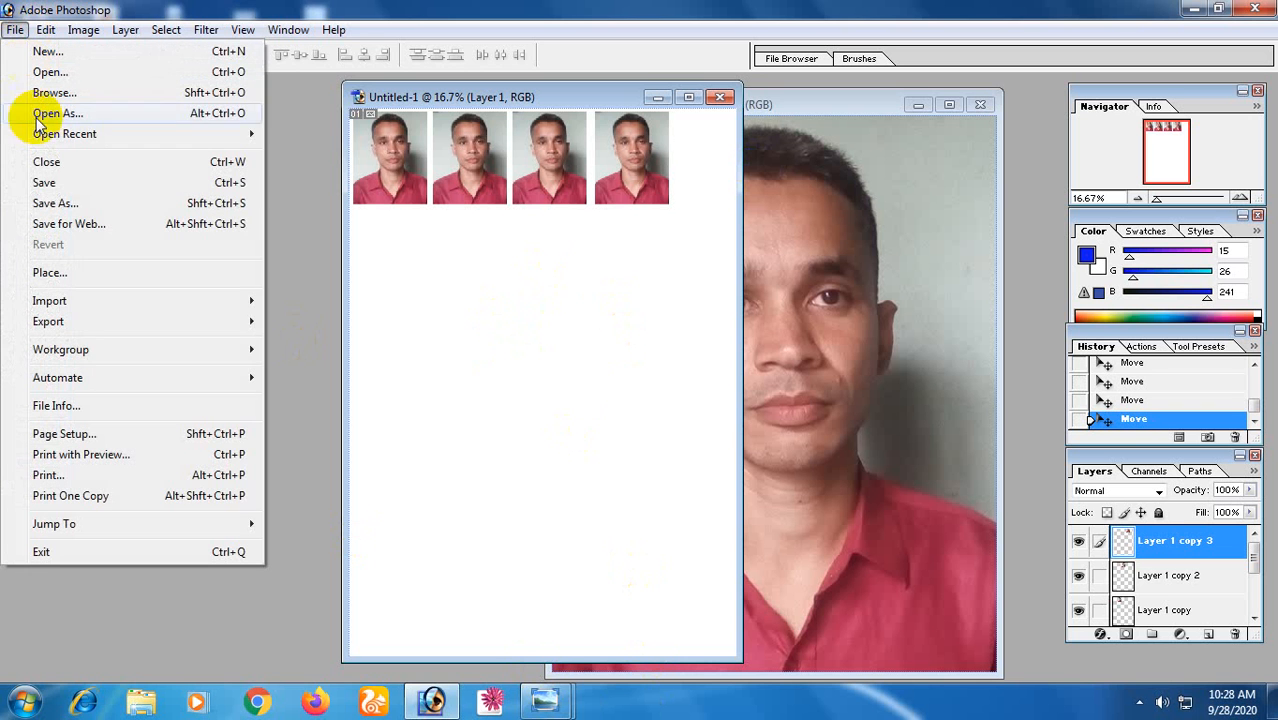
left_click(123, 474)
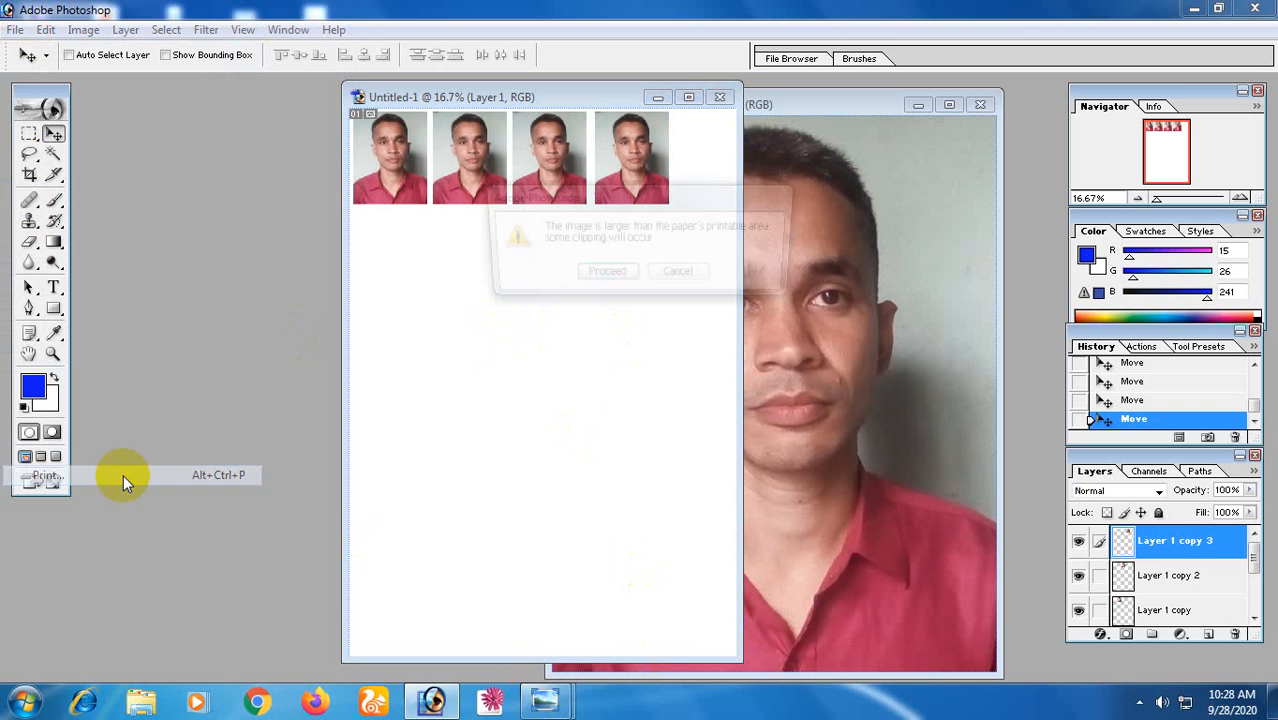
left_click(604, 276)
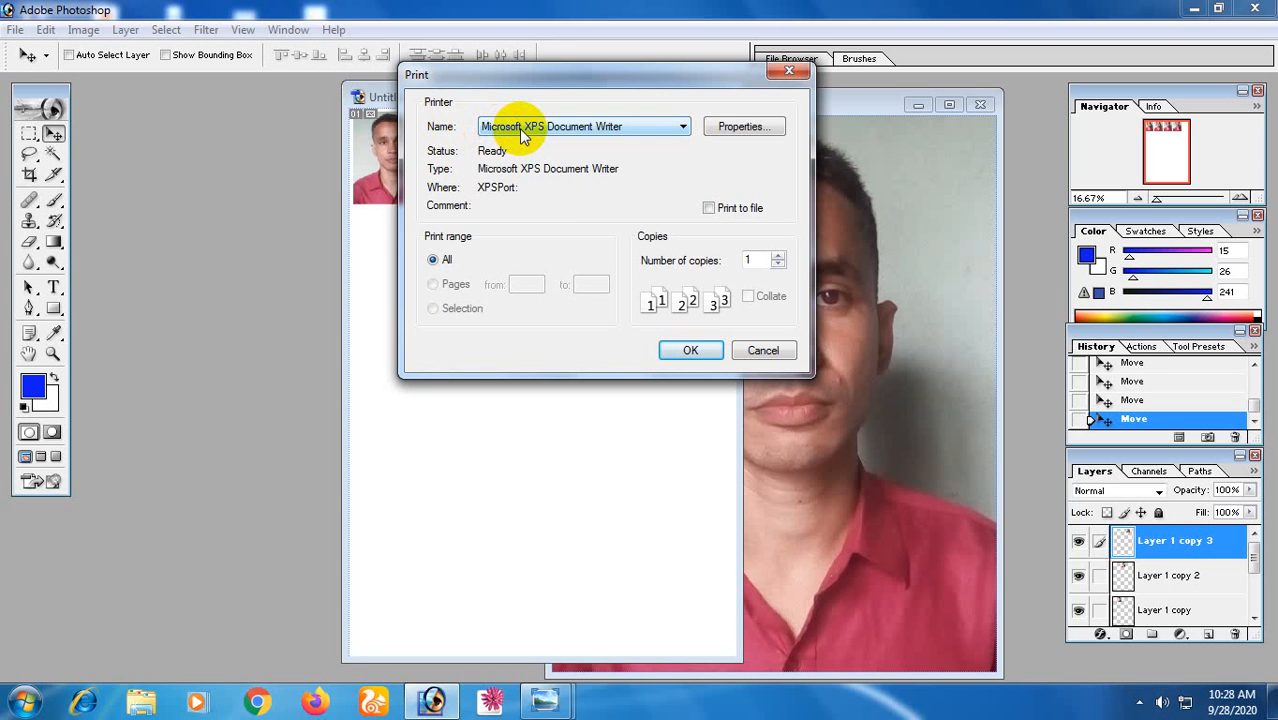
left_click(603, 132)
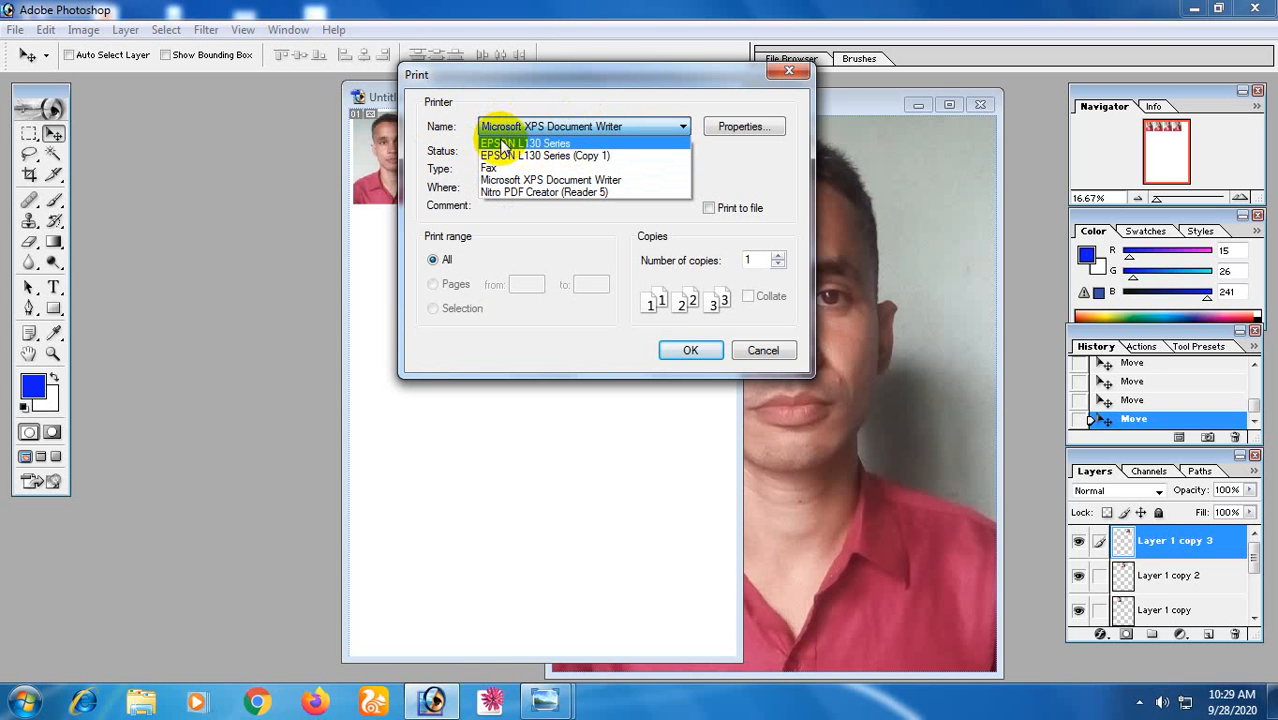
left_click(566, 145)
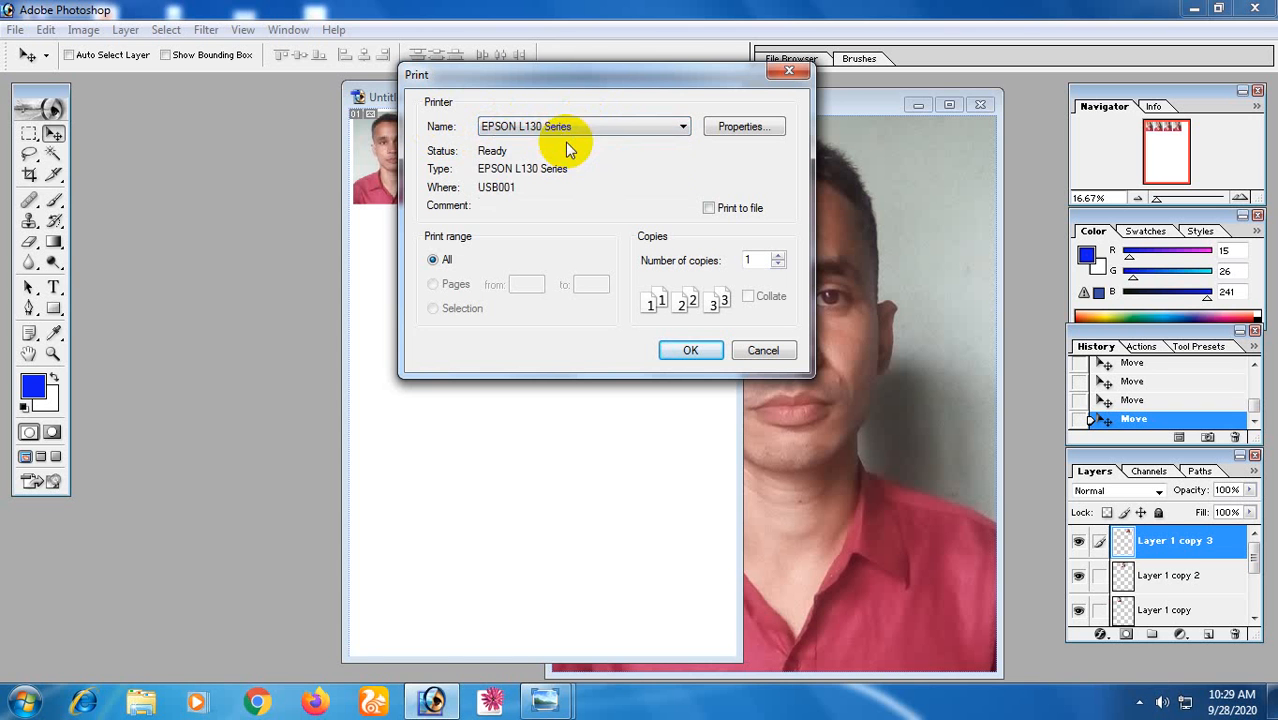
- Set the document size in the EPSON L130 Series printer's properties to A4 210 x 297 mm
left_click(772, 131)
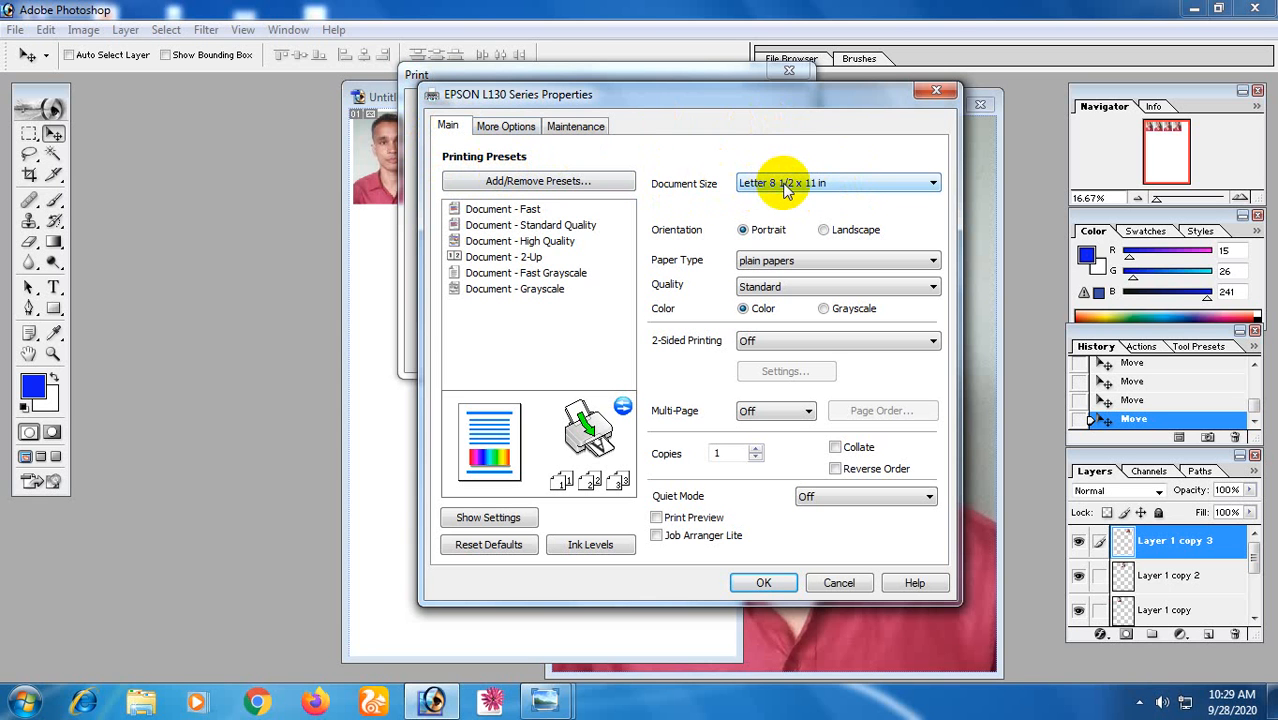
left_click(843, 186)
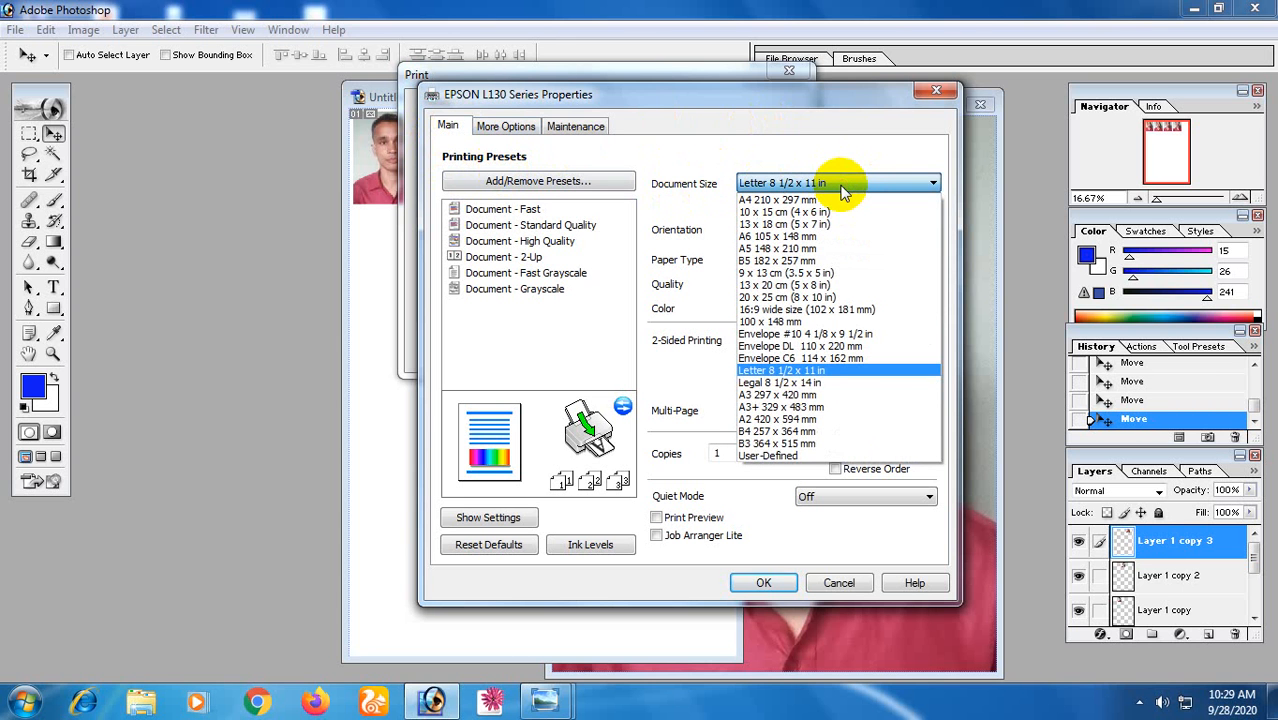
left_click(818, 201)
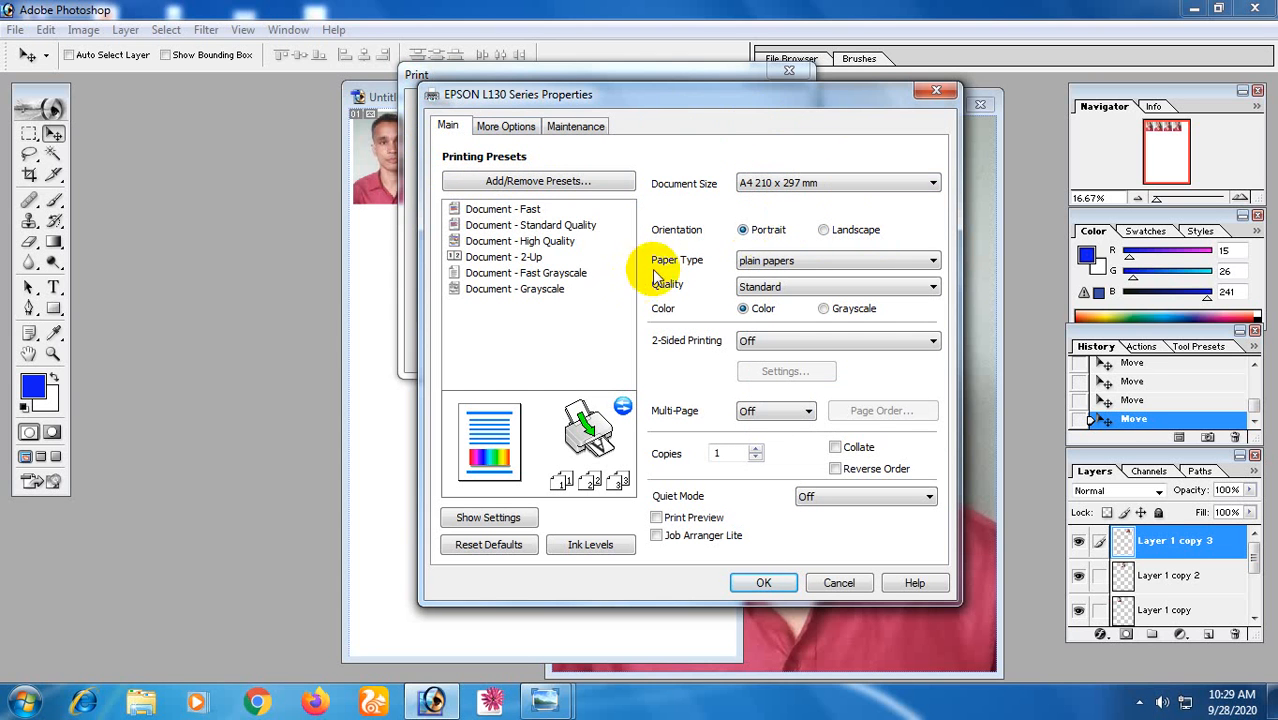
- Set the paper type to Epson Premium Glossy and the quality to High, with Color output selected
left_click(795, 266)
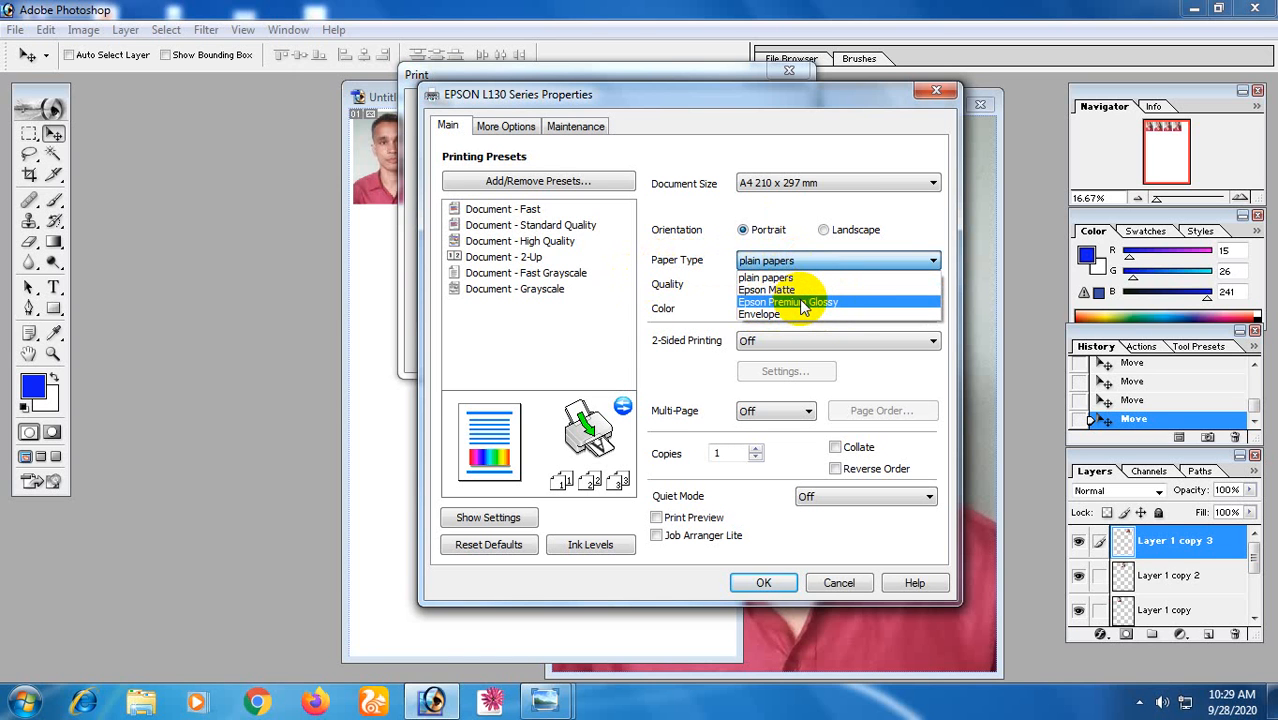
left_click(803, 303)
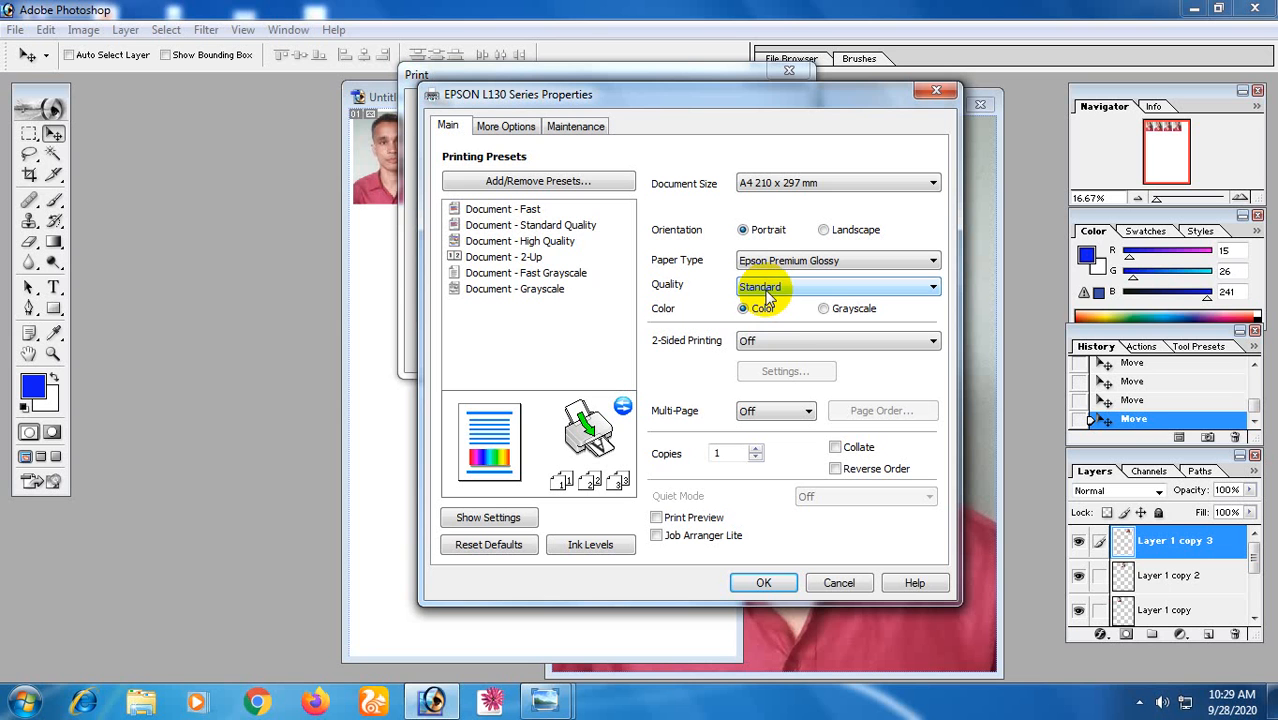
left_click(769, 297)
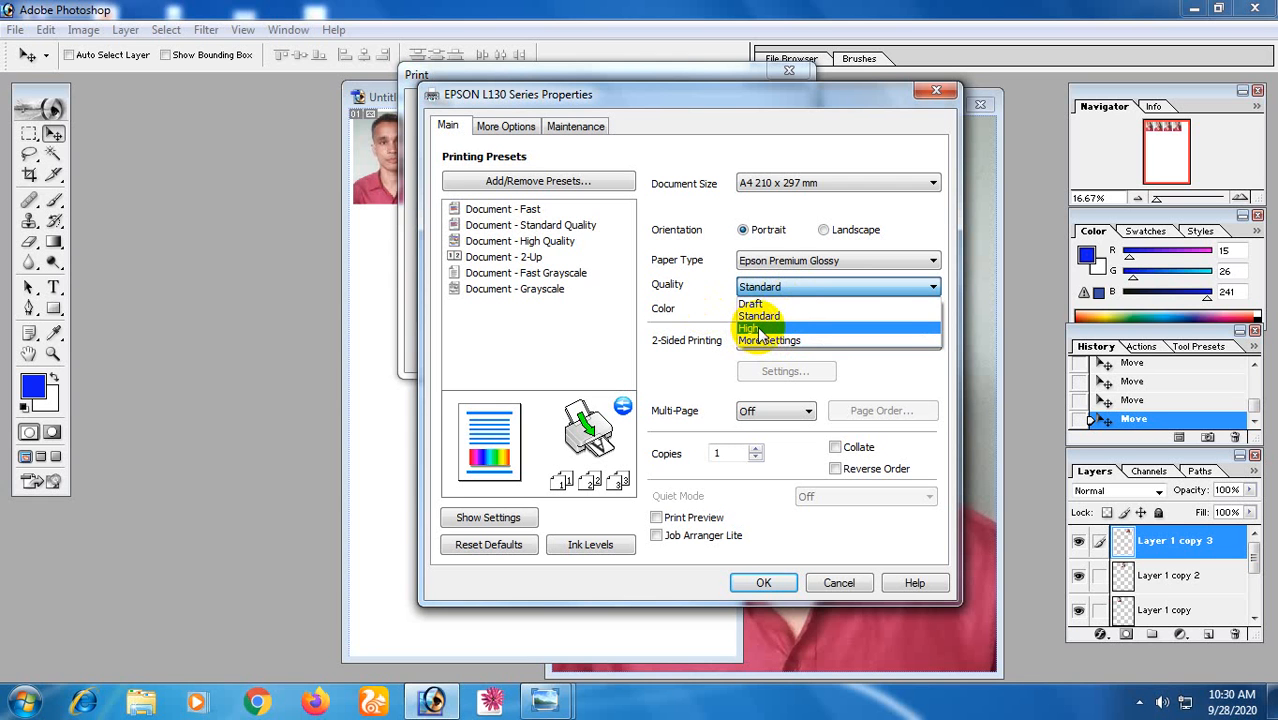
left_click(758, 330)
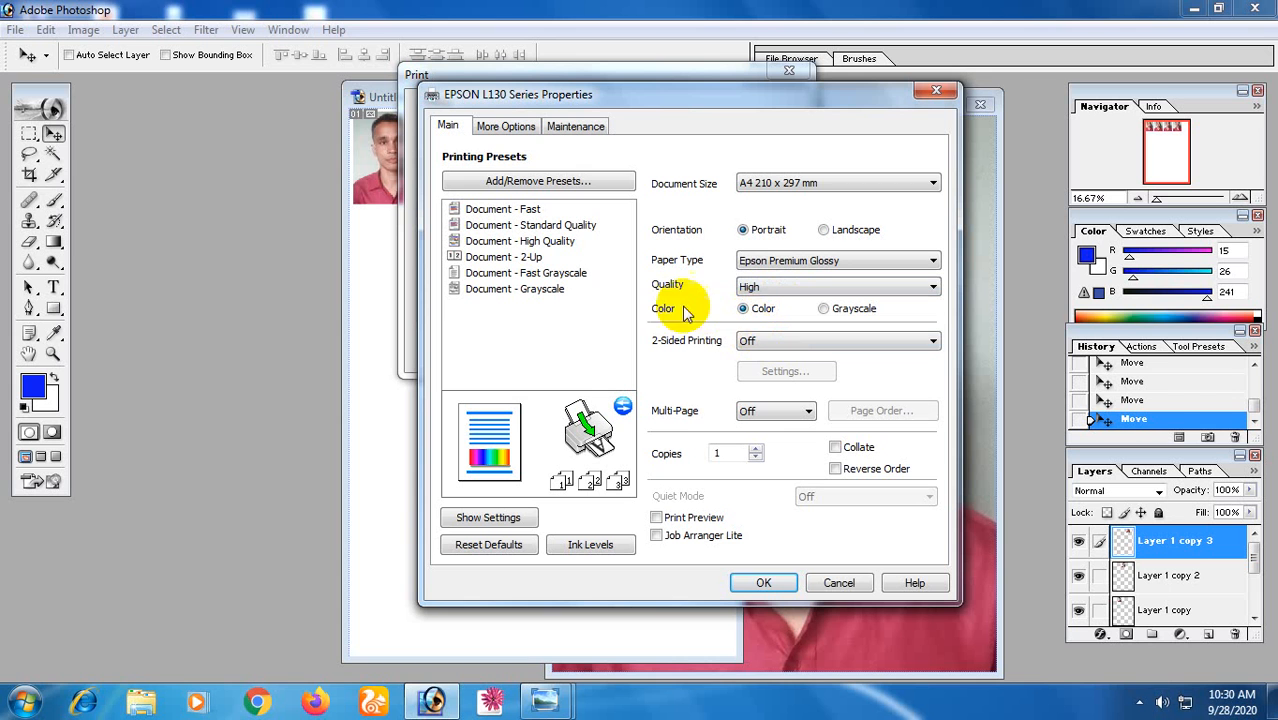
left_click(825, 311)
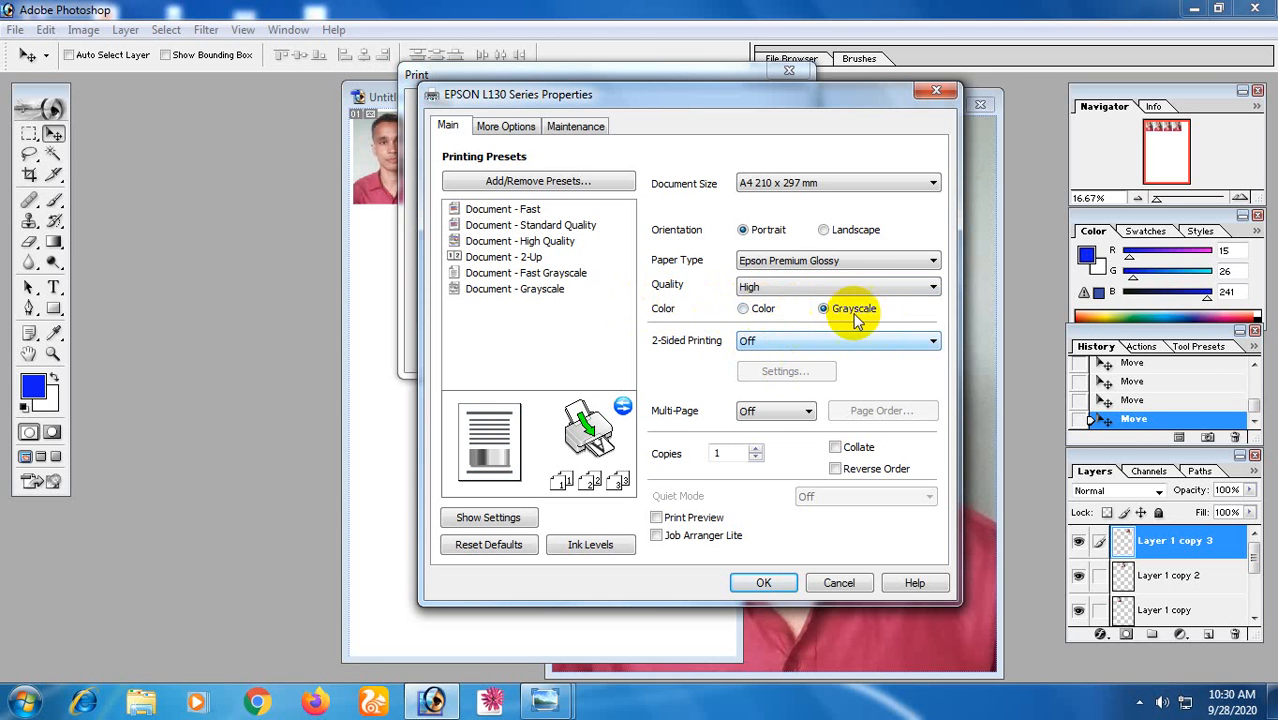
left_click(743, 310)
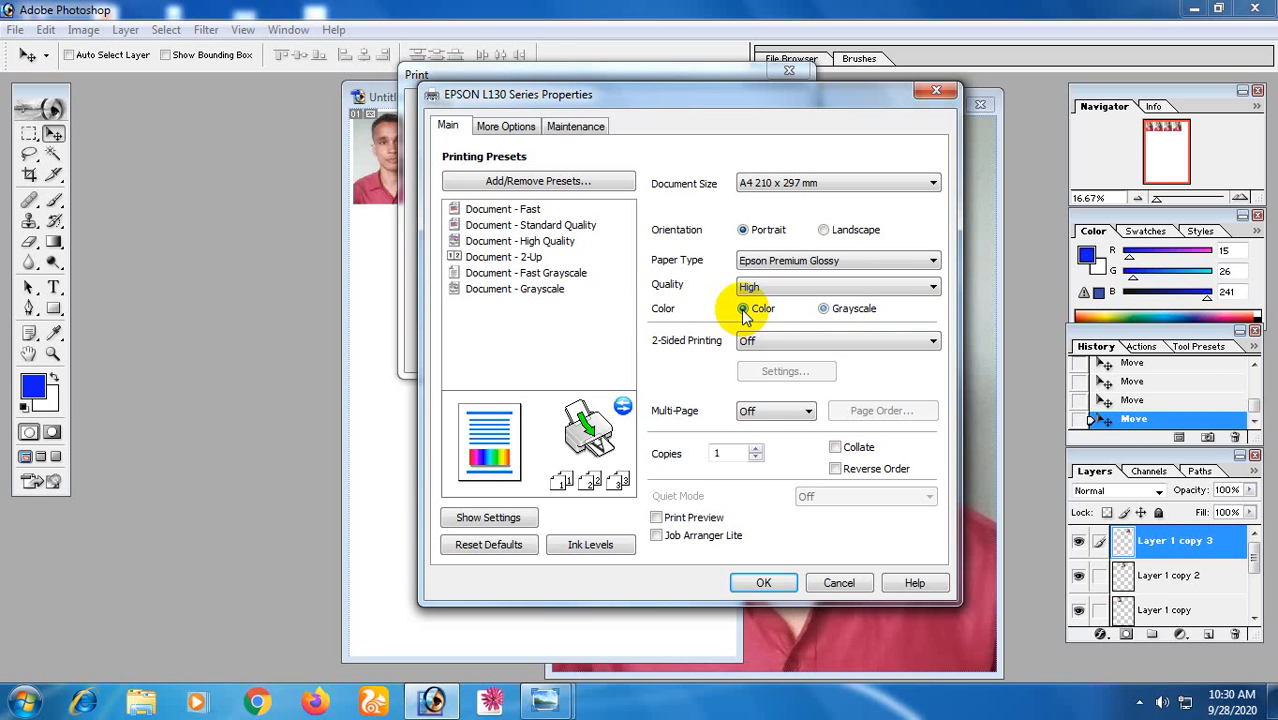
- Accept the printer properties and print one copy of the sheet, moving the print progress window over the A4 page
left_click(760, 582)
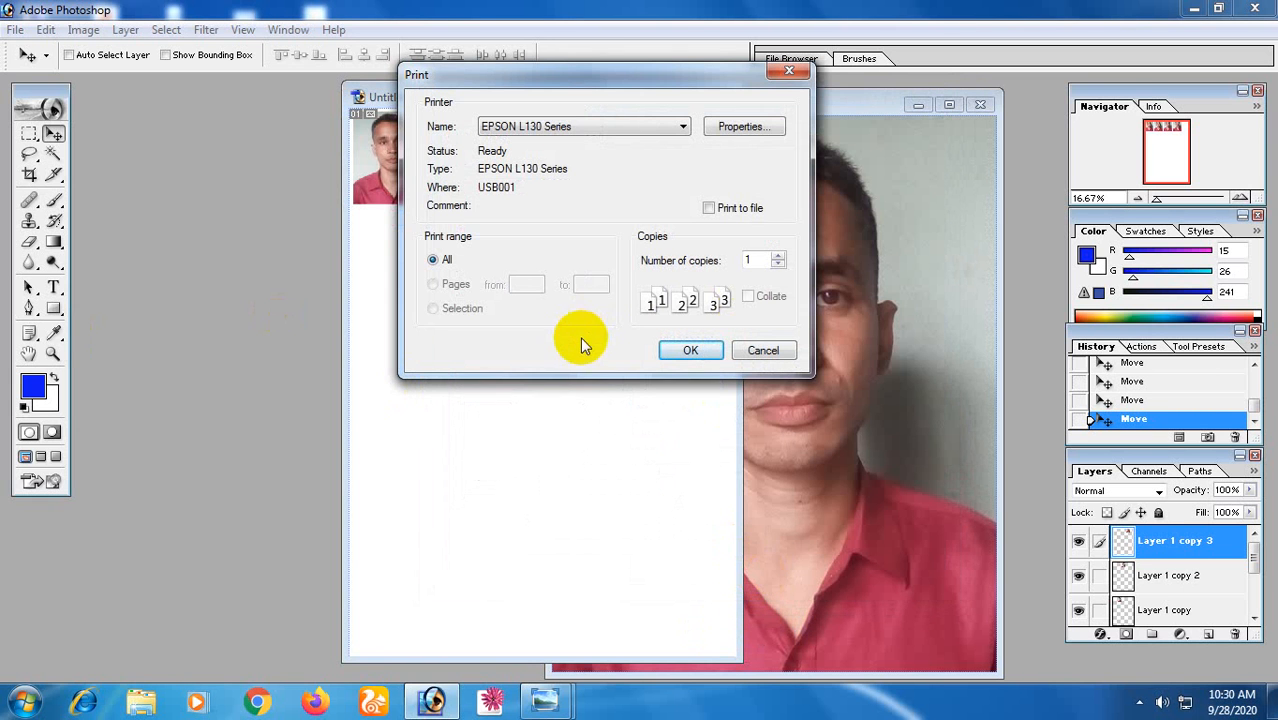
left_click(676, 352)
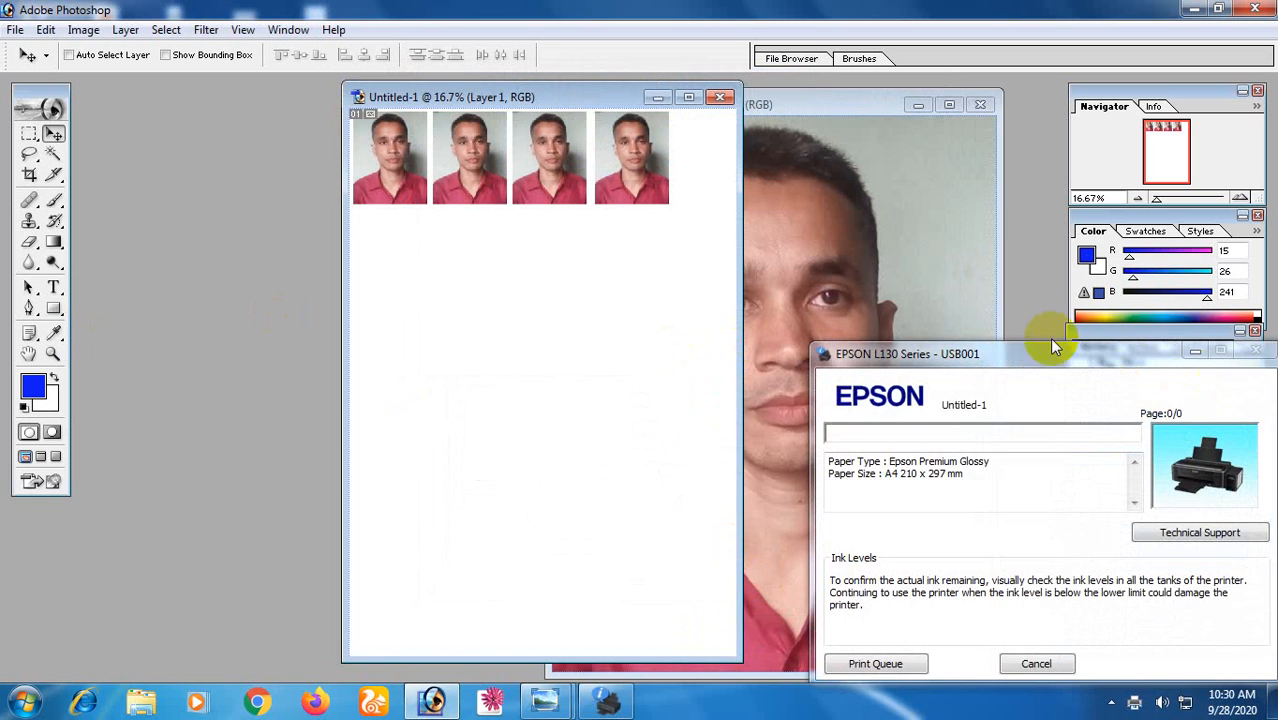
left_click_drag(1020, 362, 449, 260)
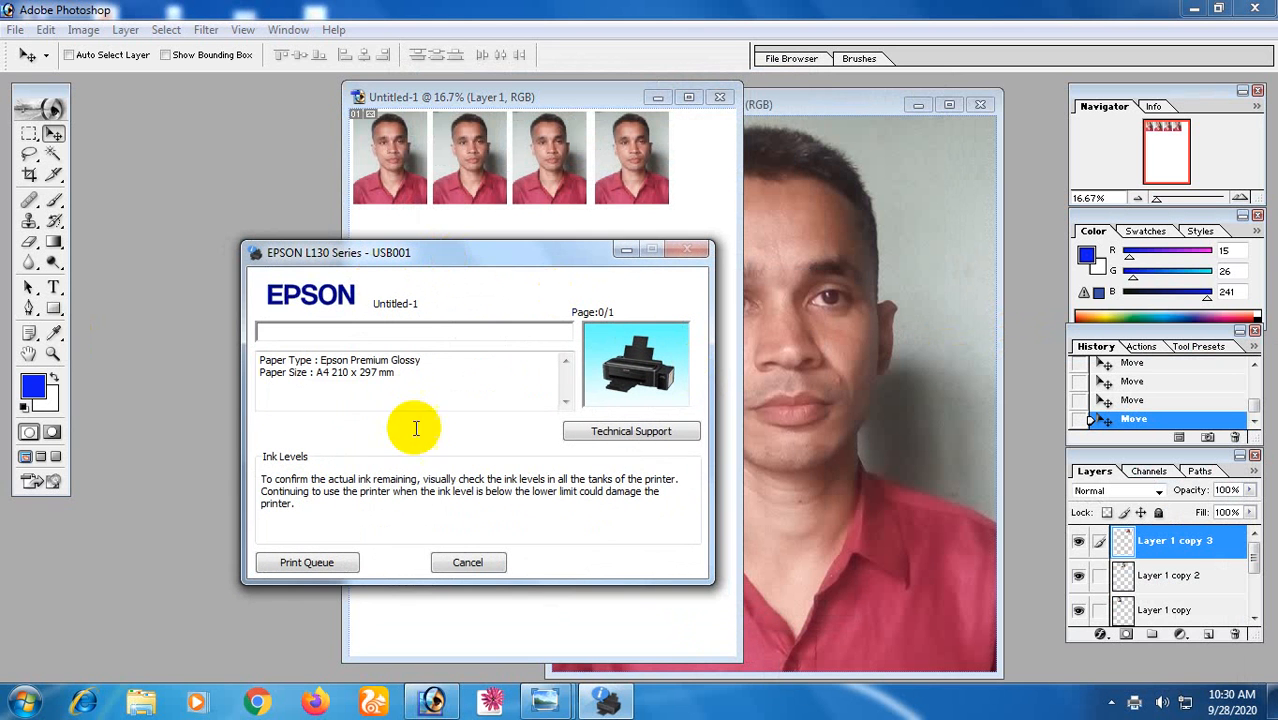
- Close the portrait IMG_20200111_130803.jpg without saving, and bring the EPSON L130 print progress window back to the front
left_click(980, 105)
left_click(648, 273)
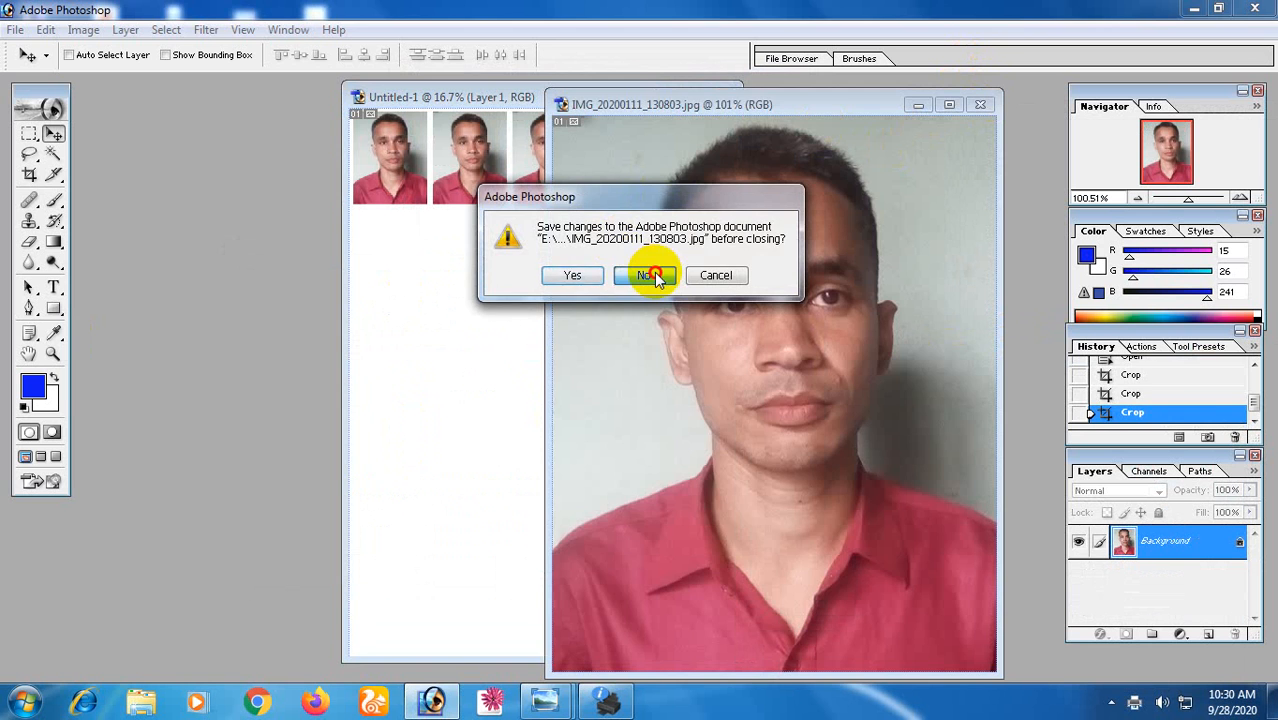
left_click(607, 701)
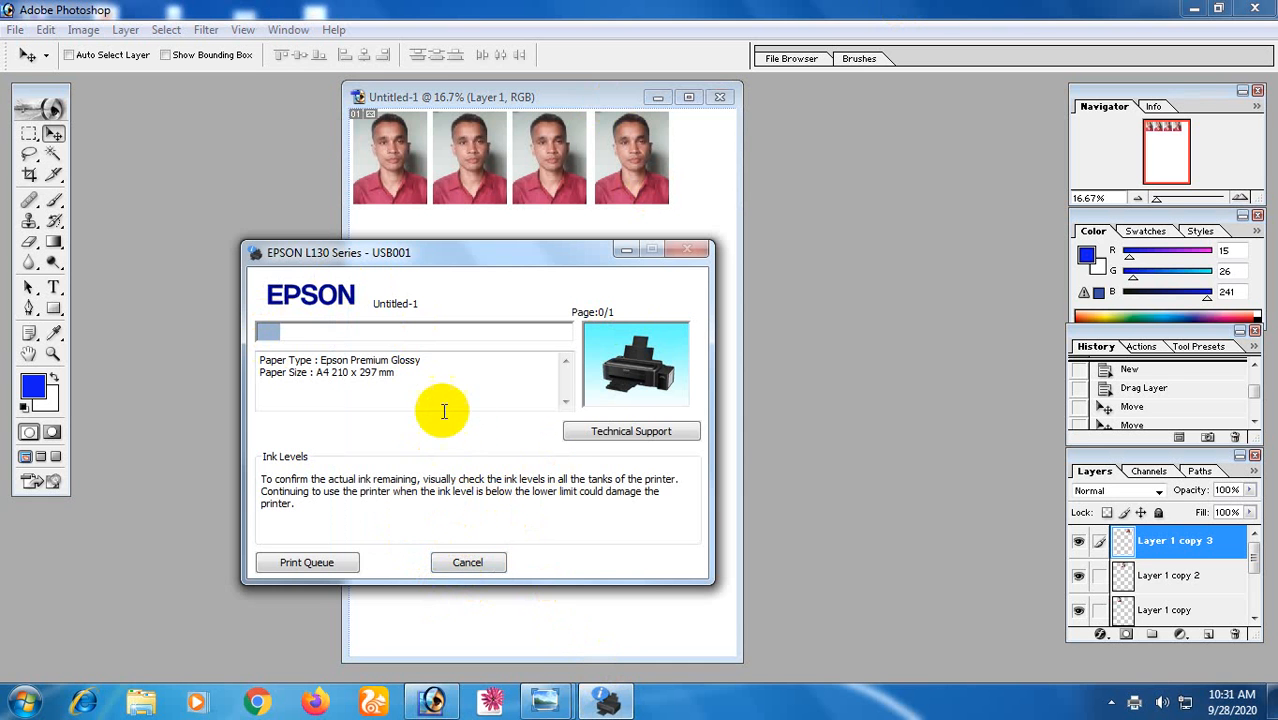
left_click_drag(457, 252, 699, 291)
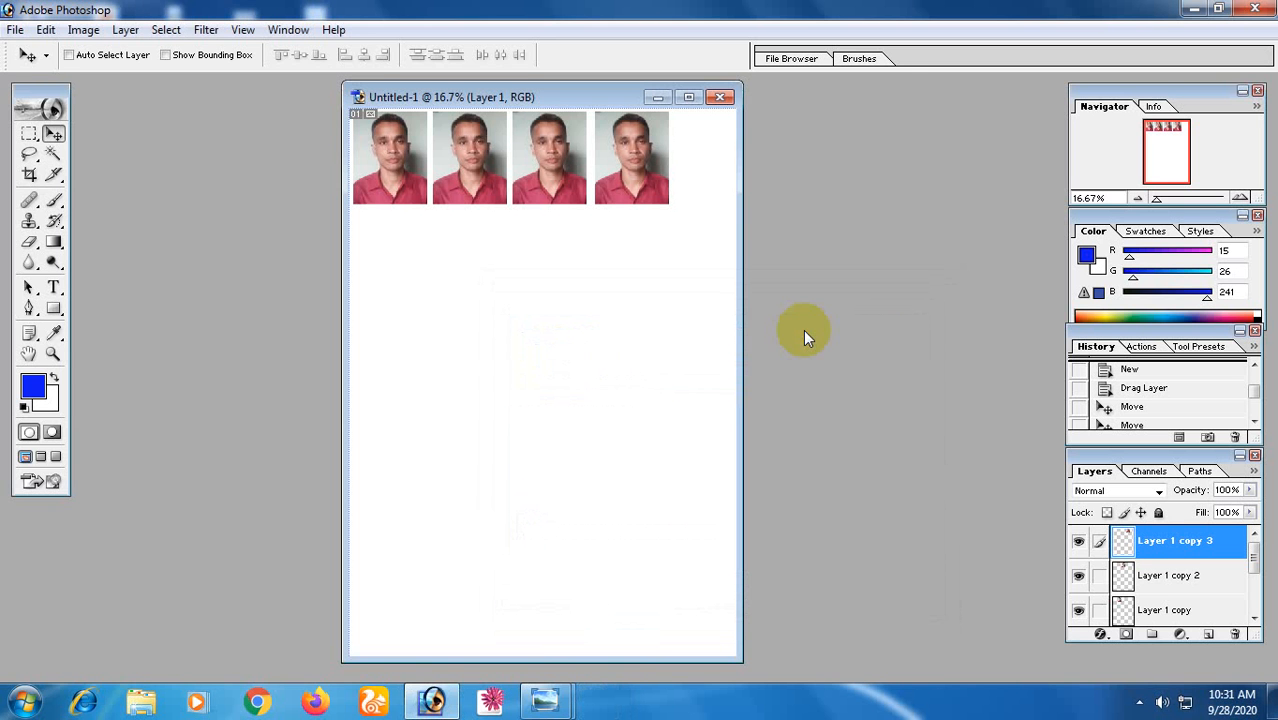
- Close Photoshop without saving the A4 sheet and switch to the Youtube Page image in Windows Photo Viewer
left_click(1255, 8)
left_click(660, 280)
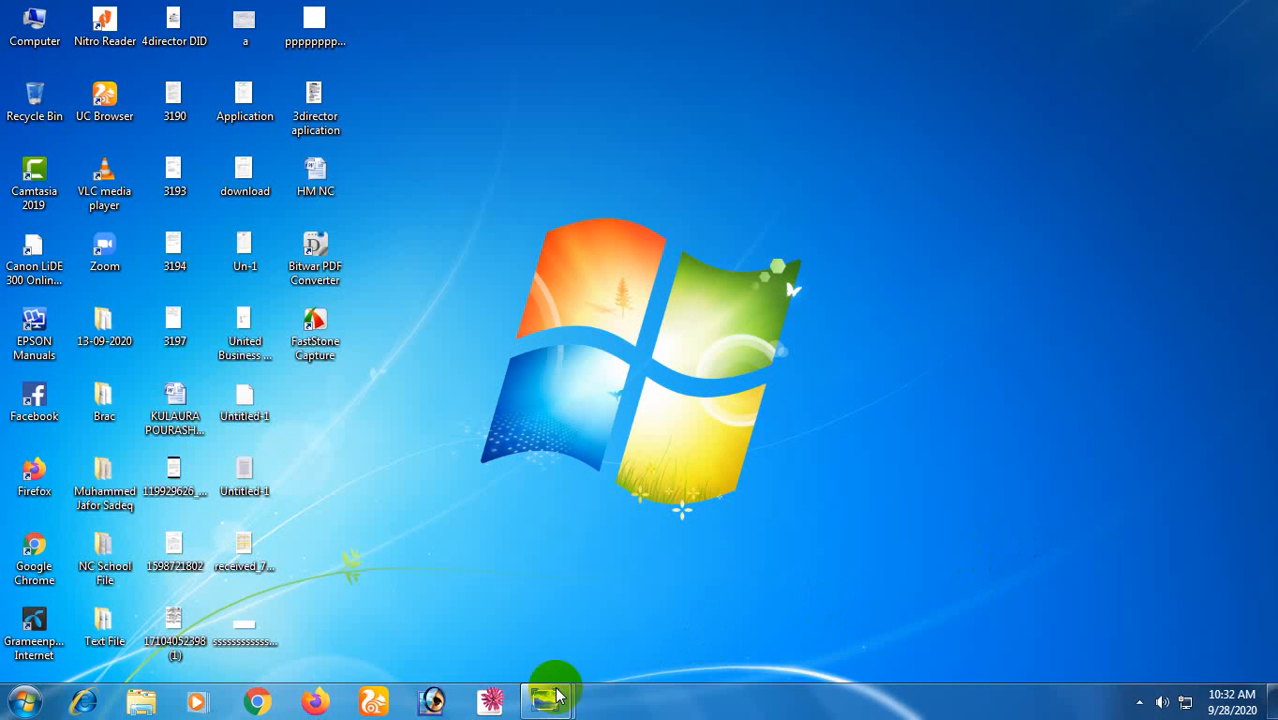
mouse_move(540, 706)
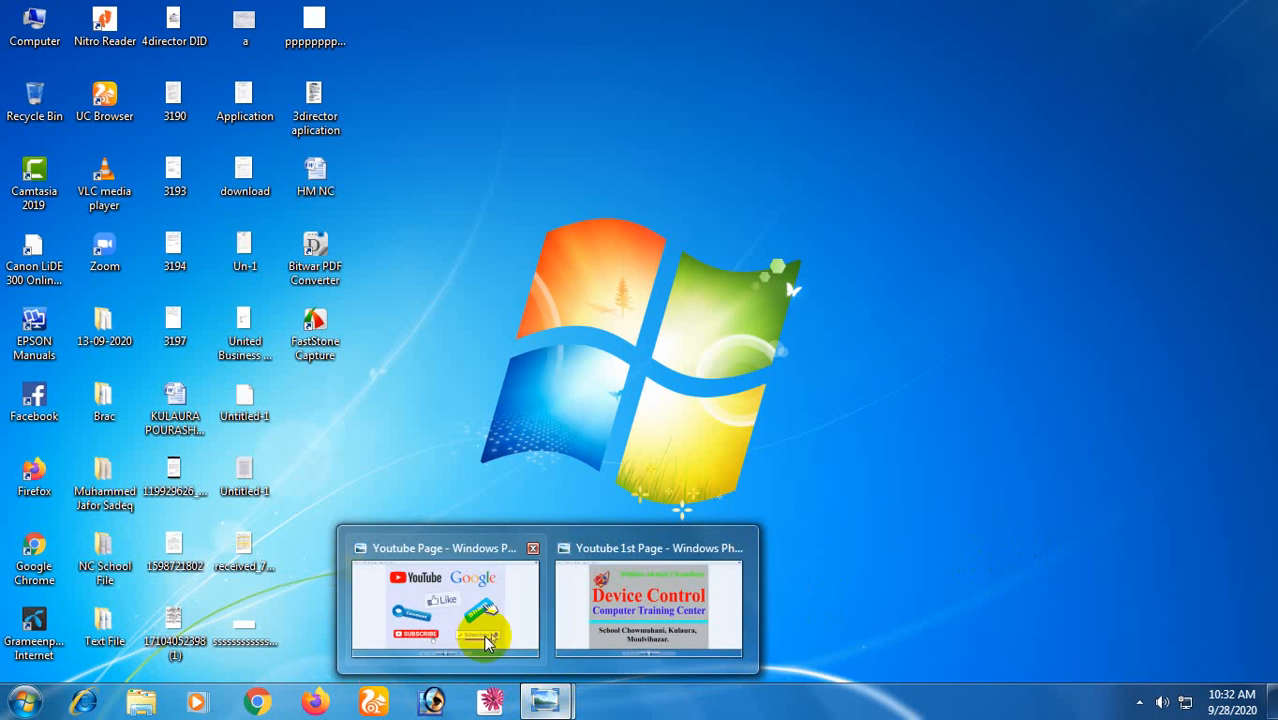
left_click(476, 615)
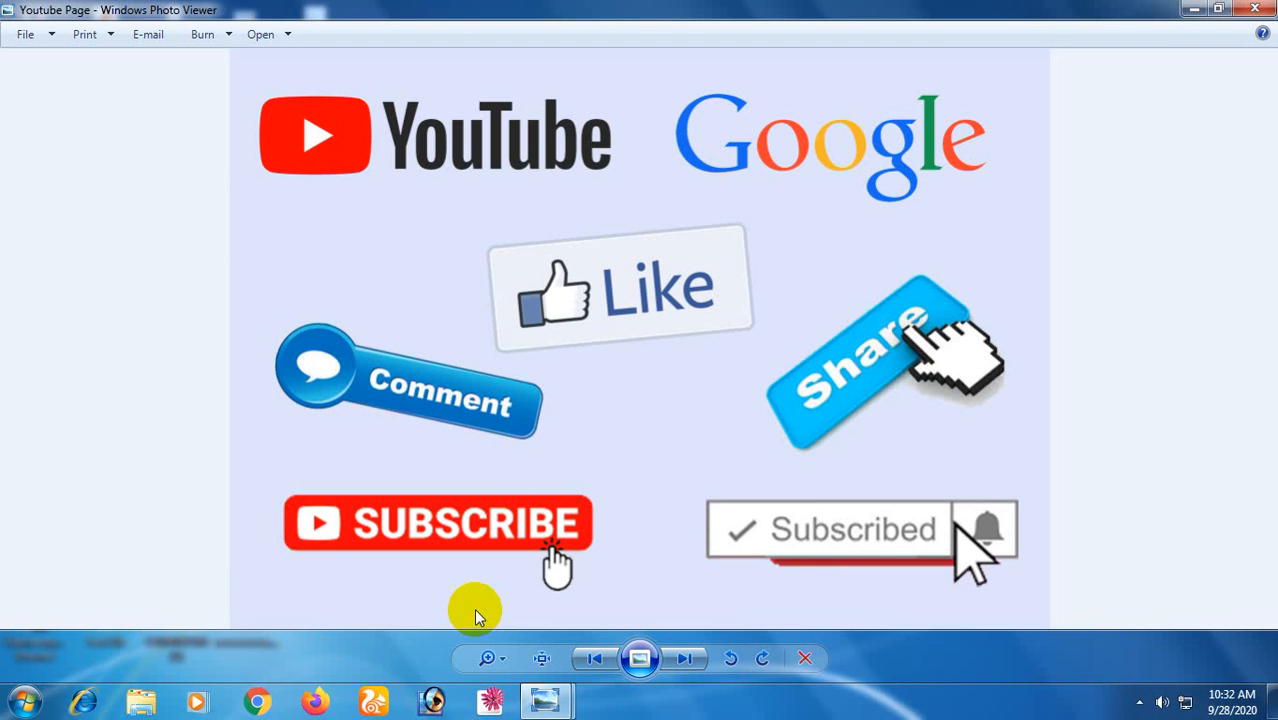